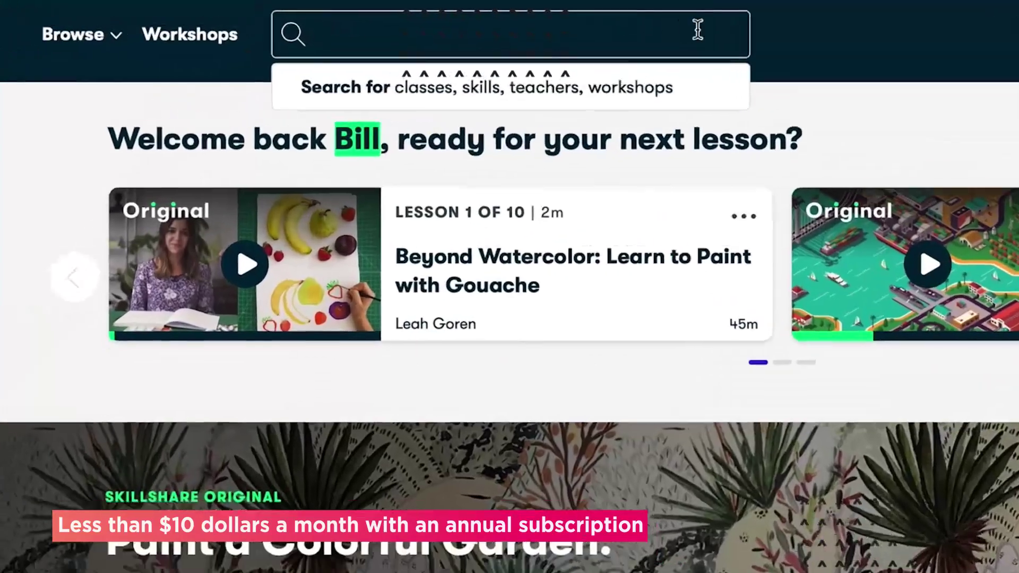
# Search the class site for Logo Design
pyautogui.write('Logo De')
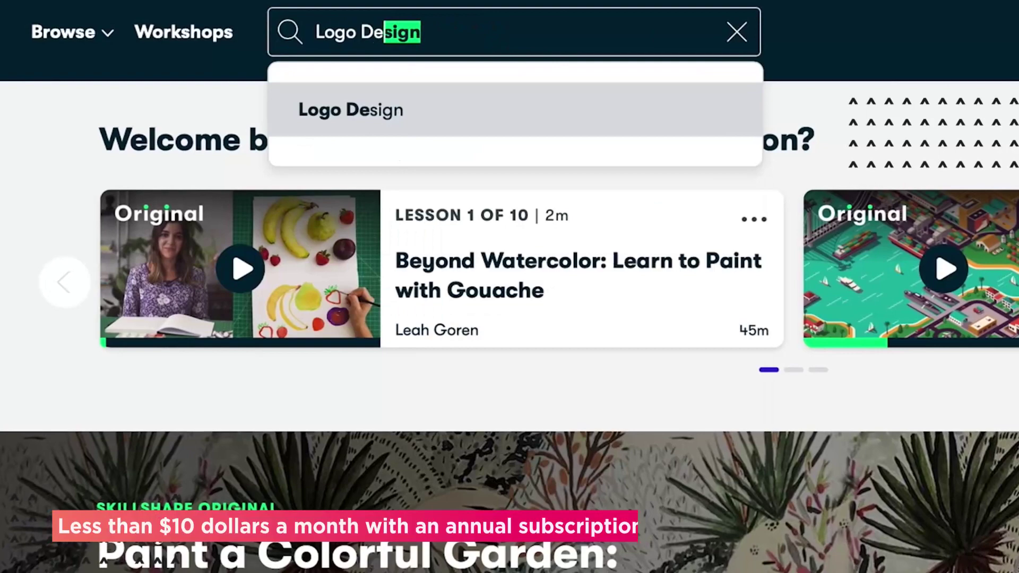
pyautogui.write('sign')
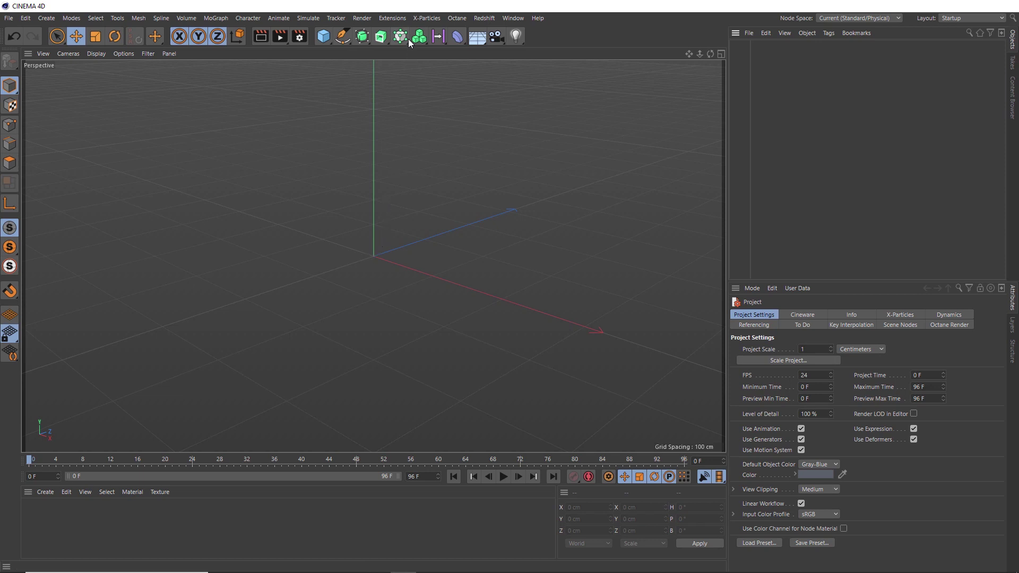
# Detach the TurbulenceFD command list as a floating palette and park it over the corner of the perspective view
pyautogui.click(393, 18)
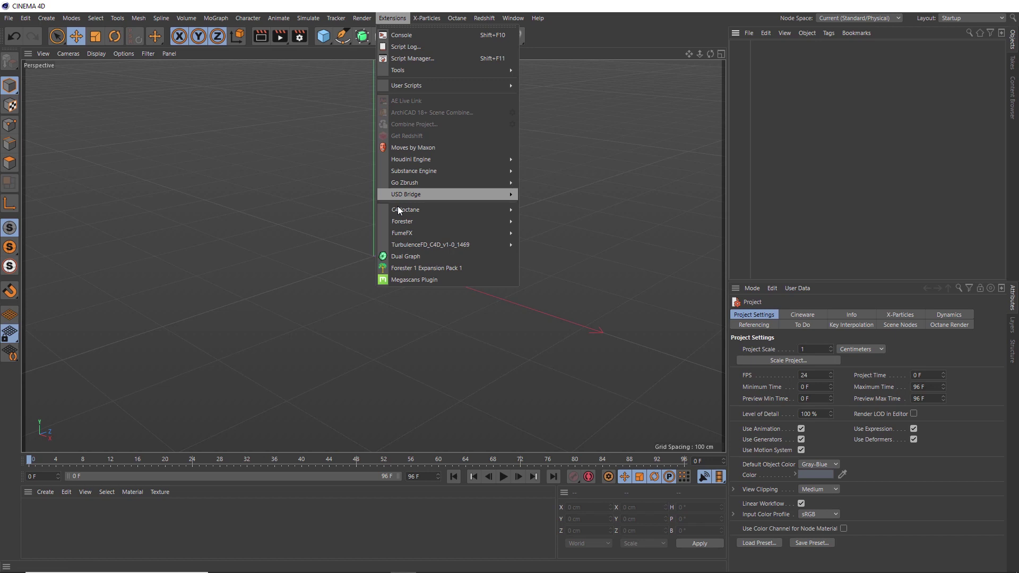
pyautogui.moveTo(398, 236)
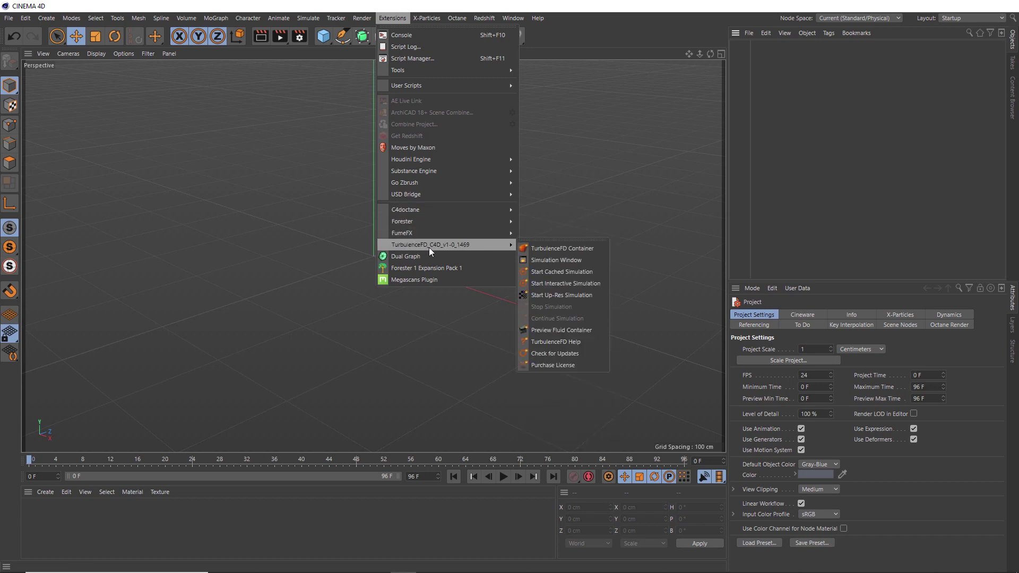
pyautogui.click(550, 240)
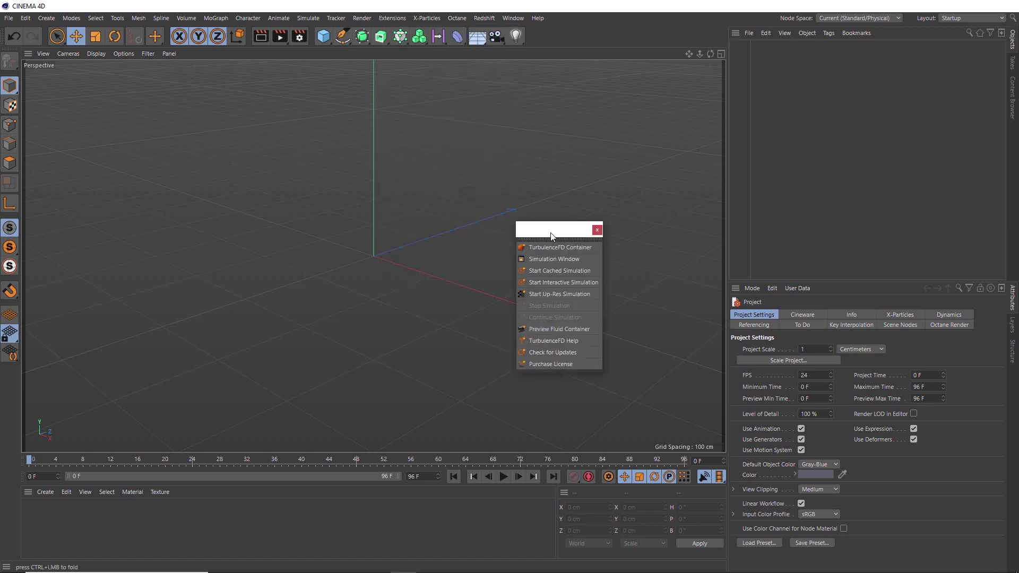
pyautogui.moveTo(550, 240); pyautogui.dragTo(671, 74)
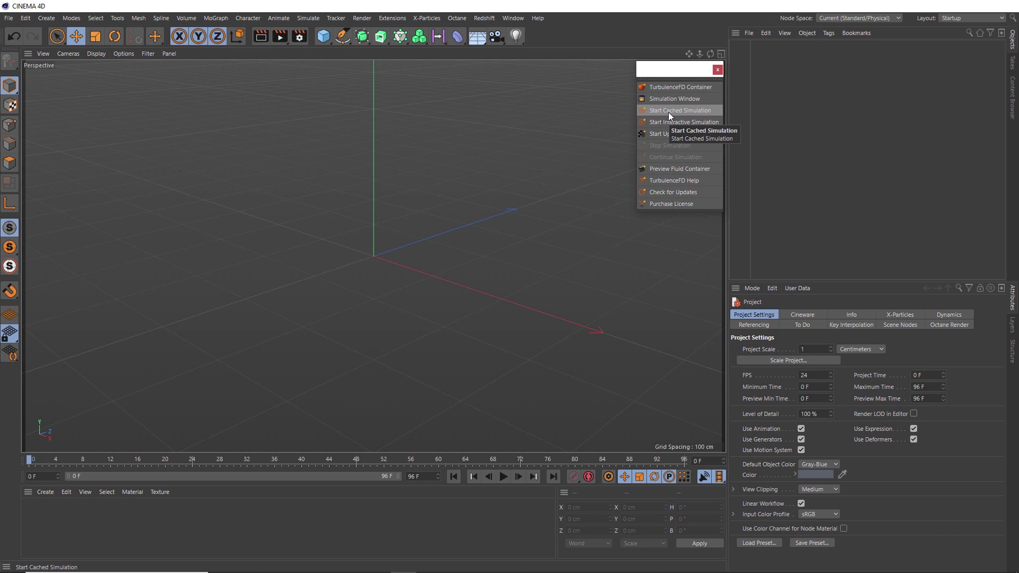
# Add a standard particle emitter to the scene
pyautogui.click(312, 18)
pyautogui.moveTo(317, 64)
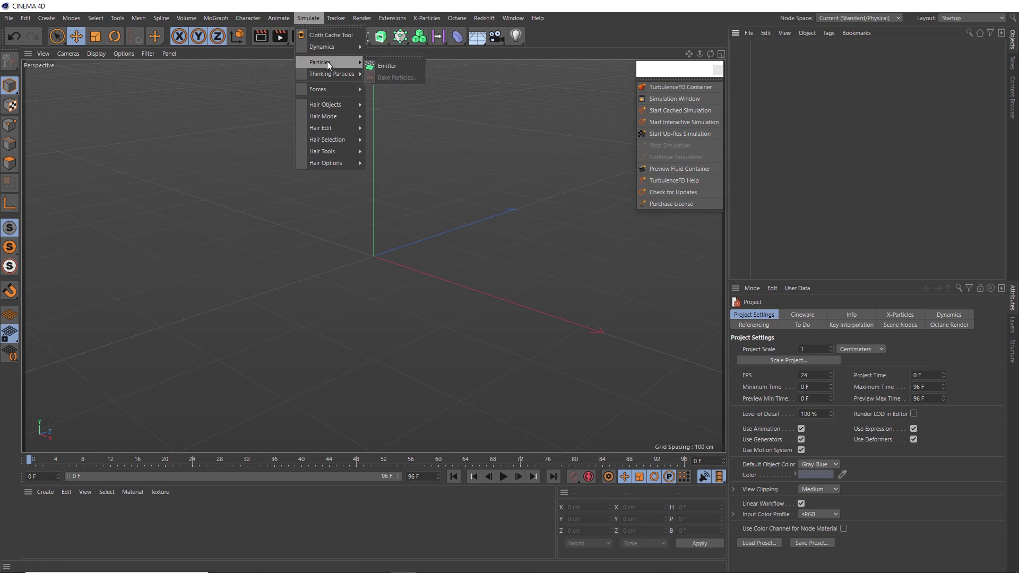
pyautogui.click(391, 64)
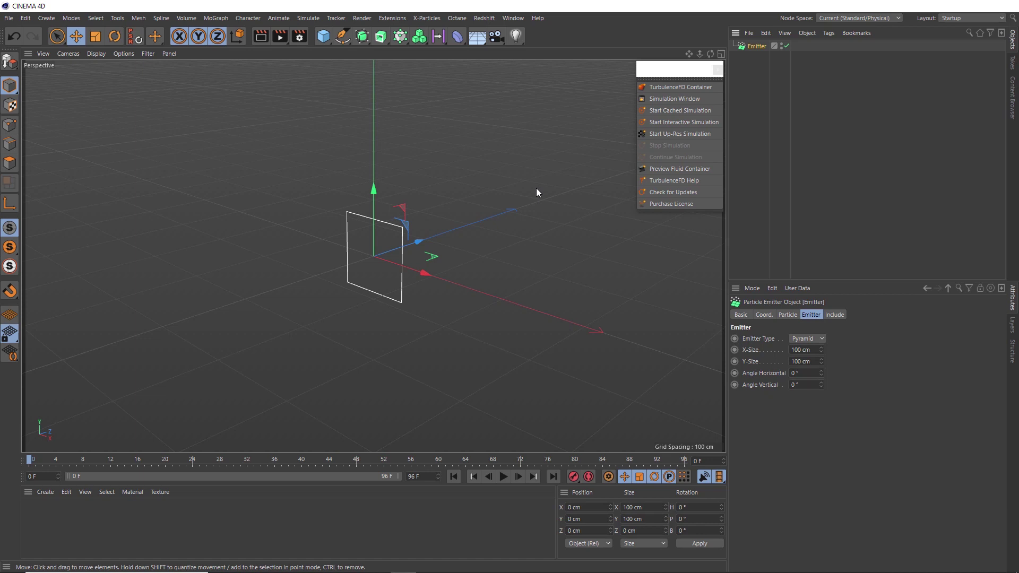
# Set the emitter's editor and renderer birthrates to 10000 and its stop emission to frame 7
pyautogui.click(787, 315)
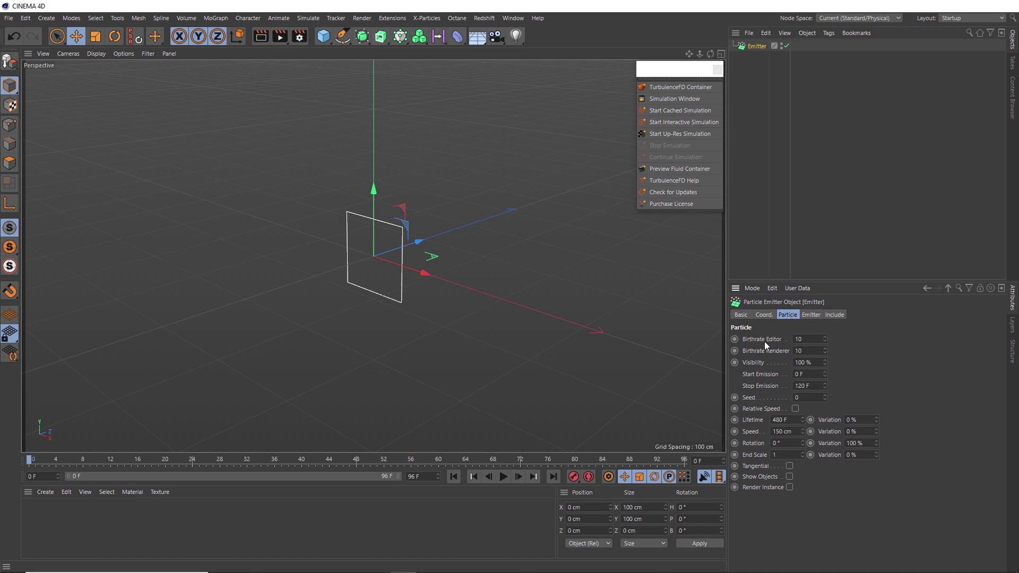
pyautogui.click(806, 340)
pyautogui.write('0000')
pyautogui.click(810, 349)
pyautogui.write('00')
pyautogui.press('Return')
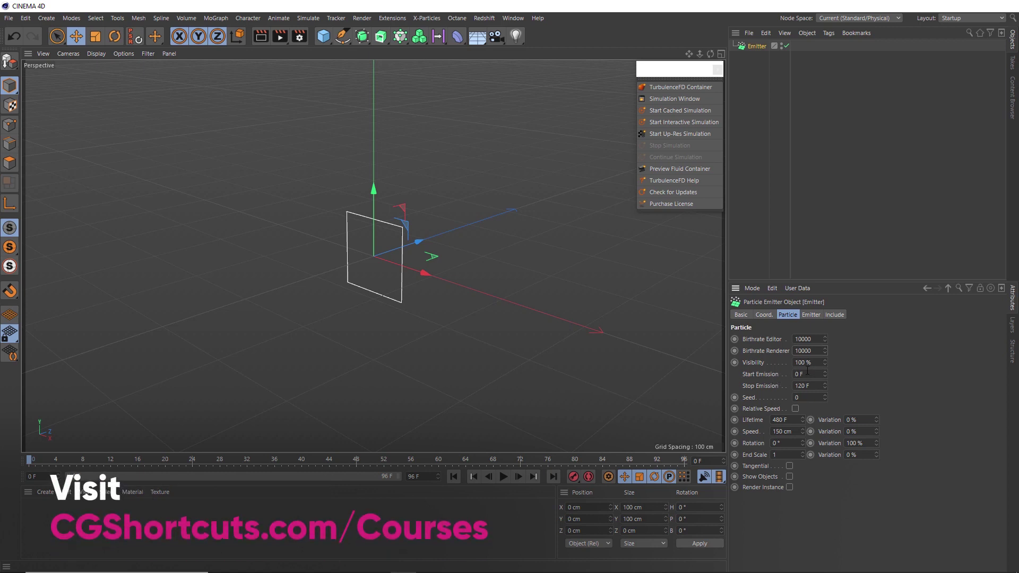
pyautogui.doubleClick(802, 386)
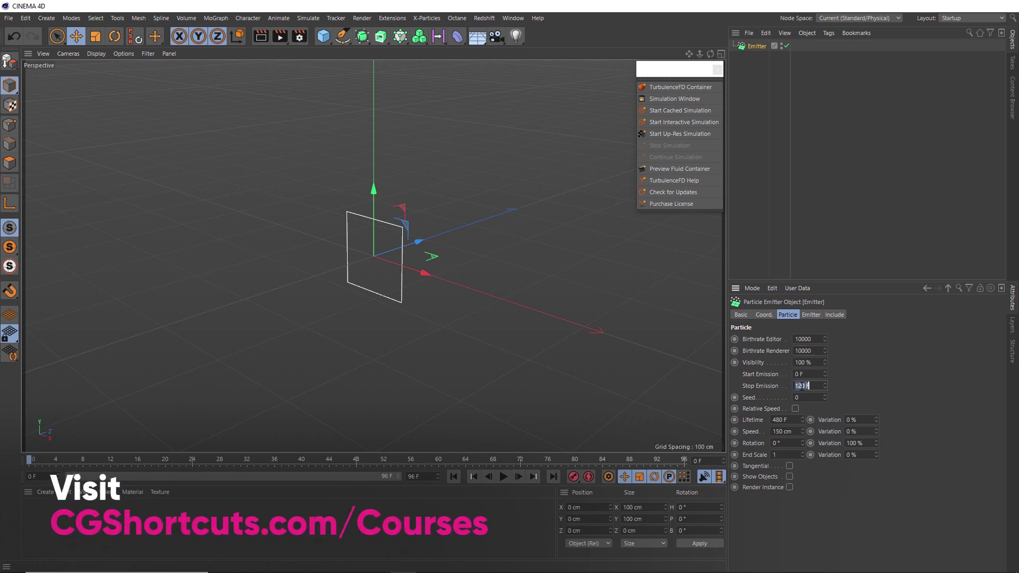
pyautogui.write('7')
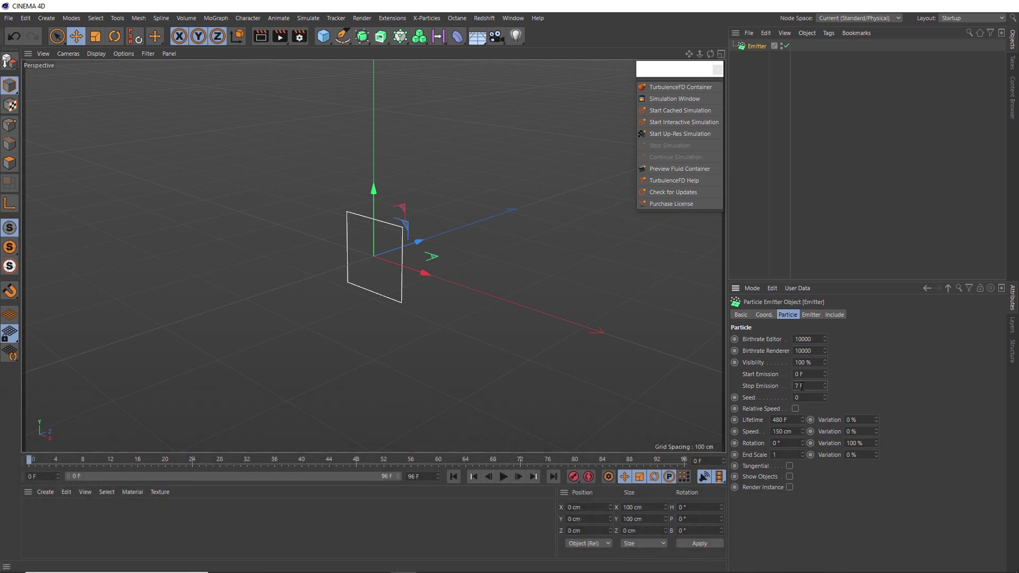
# Play the animation to preview the emitted particles, and return to the first frame
pyautogui.click(504, 476)
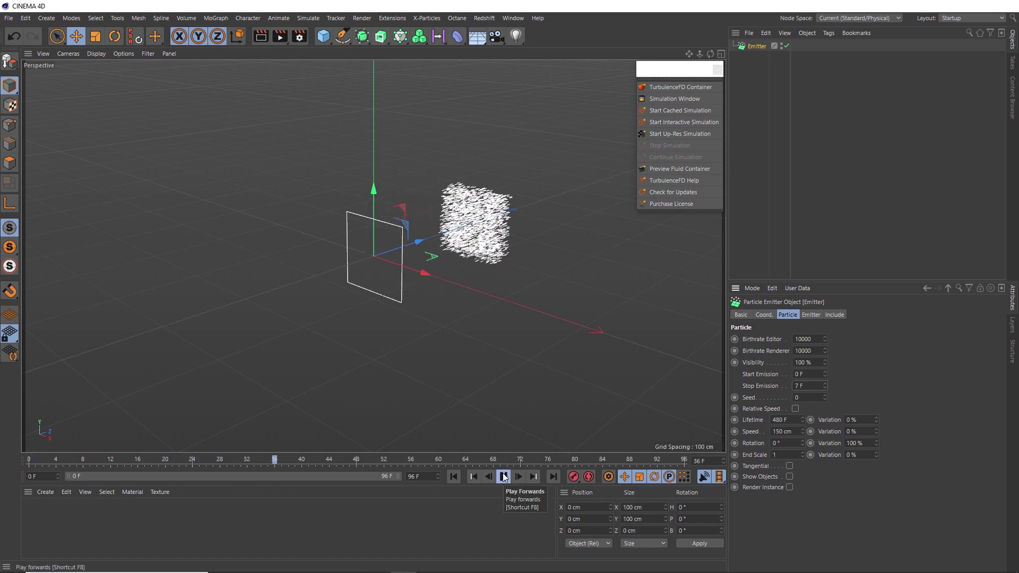
pyautogui.click(504, 477)
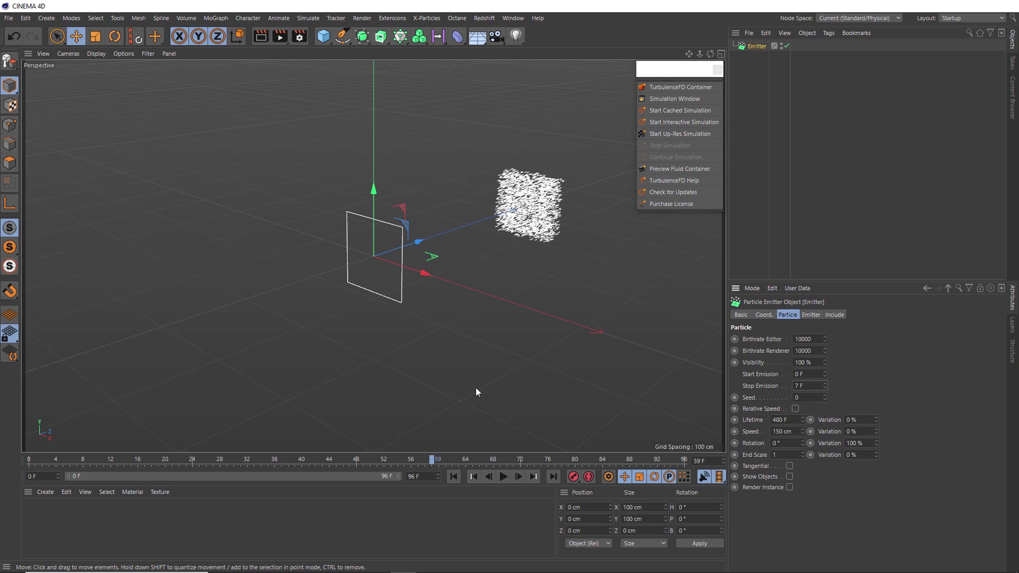
pyautogui.click(454, 476)
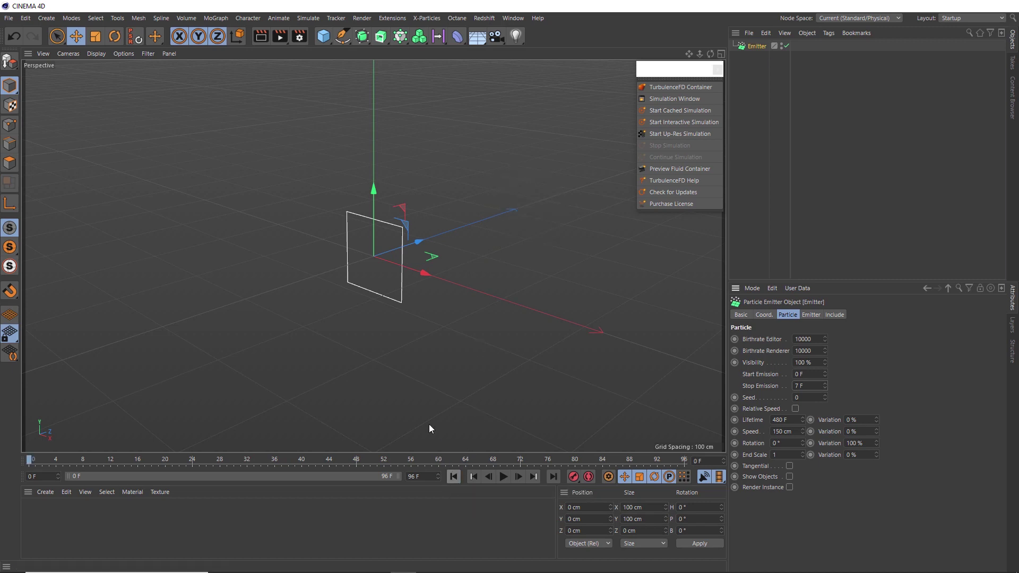
# Rotate the emitter to a 90° pitch so it emits straight up
pyautogui.press('r')
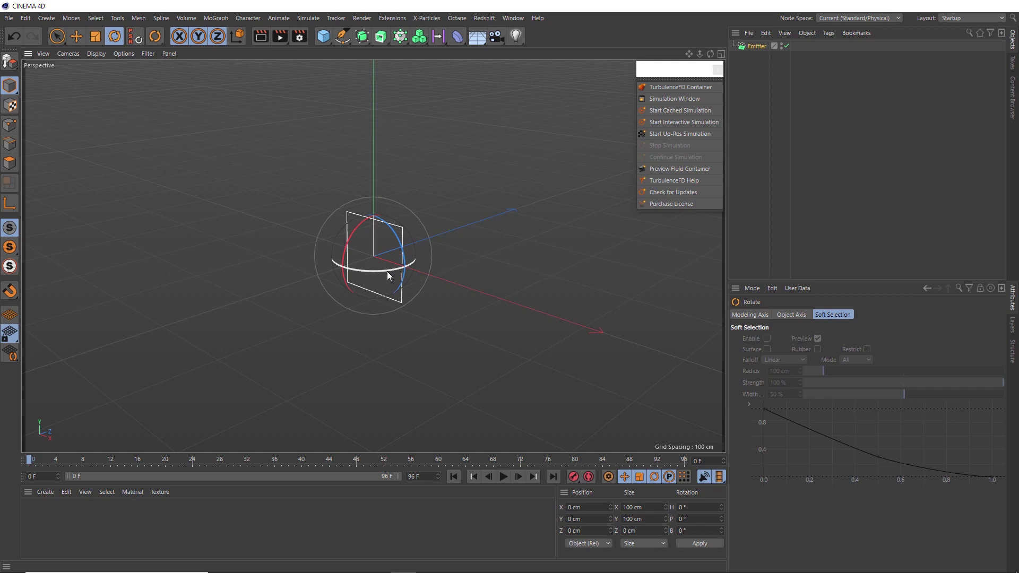
pyautogui.moveTo(356, 225); pyautogui.dragTo(336, 297)
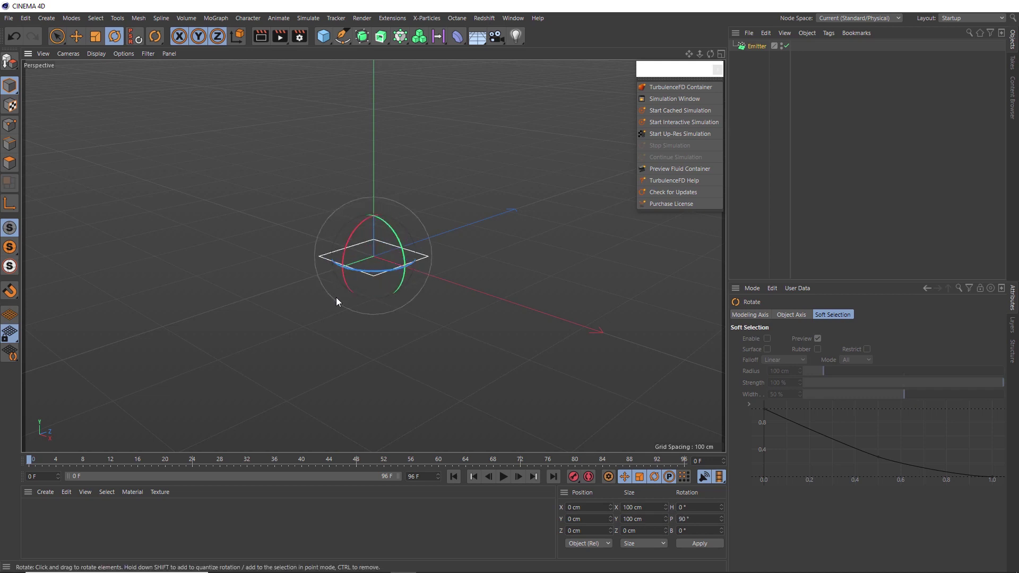
# Set the emitter's particle lifetime to 12 frames with 10% variation
pyautogui.click(744, 46)
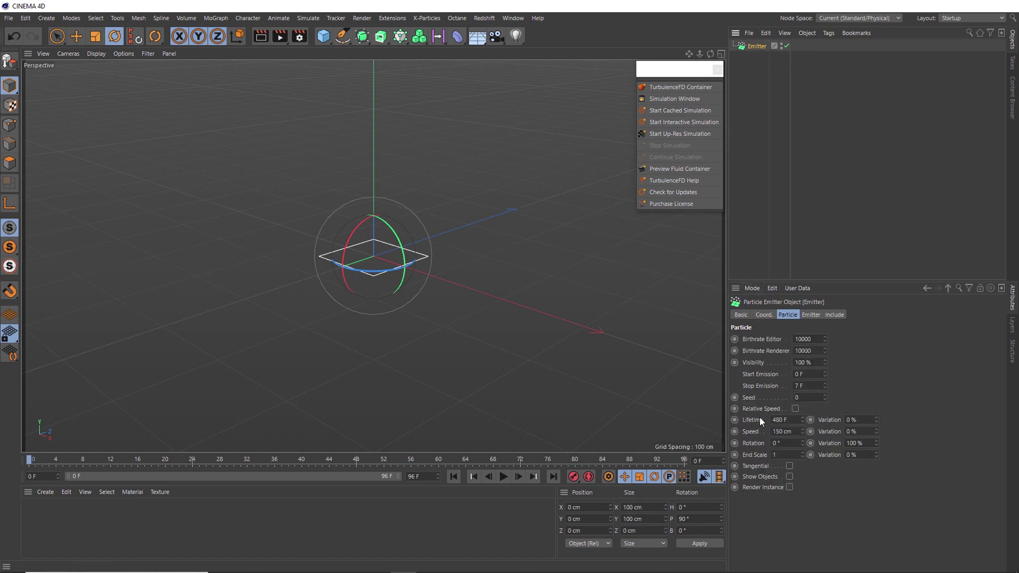
pyautogui.doubleClick(776, 420)
pyautogui.write('12')
pyautogui.doubleClick(852, 420)
pyautogui.write('1')
pyautogui.press('Return')
# Set the emitter's particle speed to 300 cm with 20% variation
pyautogui.doubleClick(775, 431)
pyautogui.write('300')
pyautogui.press('Return')
pyautogui.doubleClick(848, 431)
pyautogui.write('20')
pyautogui.press('Return')
# Play the animation from the first frame and stop it while the short-lived particles are rising
pyautogui.click(503, 476)
pyautogui.click(503, 477)
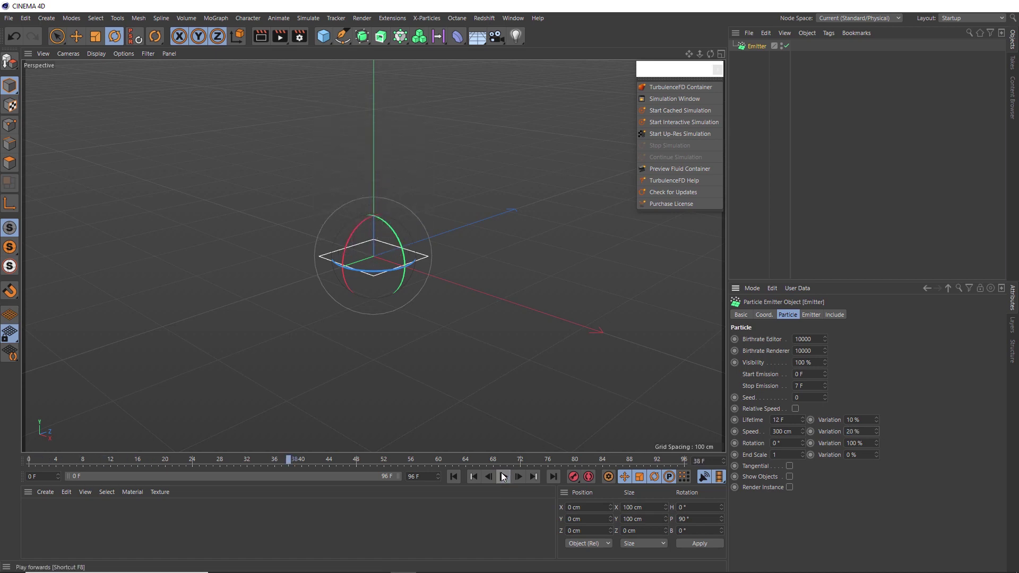
pyautogui.click(454, 477)
pyautogui.click(503, 477)
pyautogui.click(503, 477)
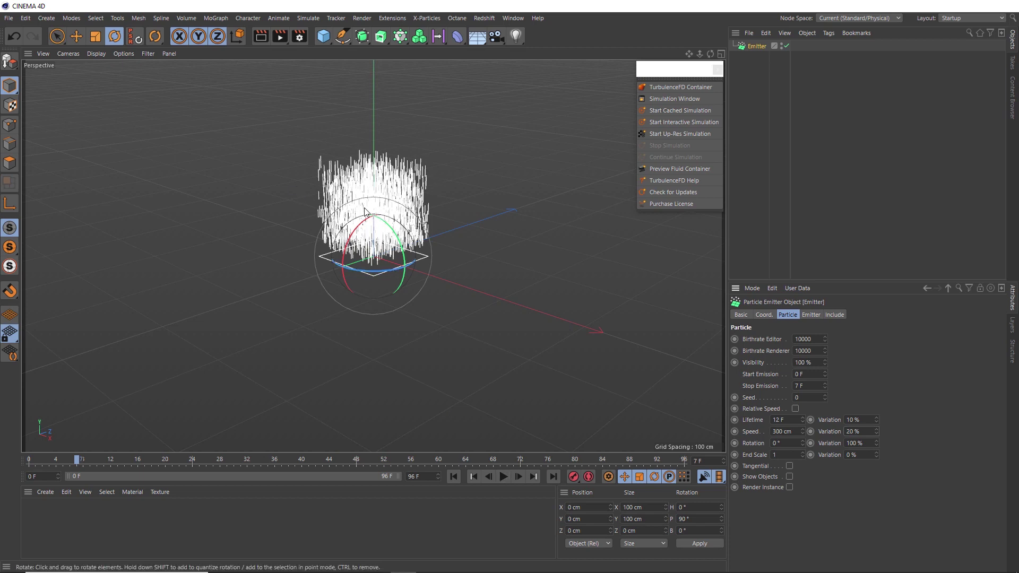
# Change the emitter type to Cone with a horizontal angle of 45°
pyautogui.click(811, 315)
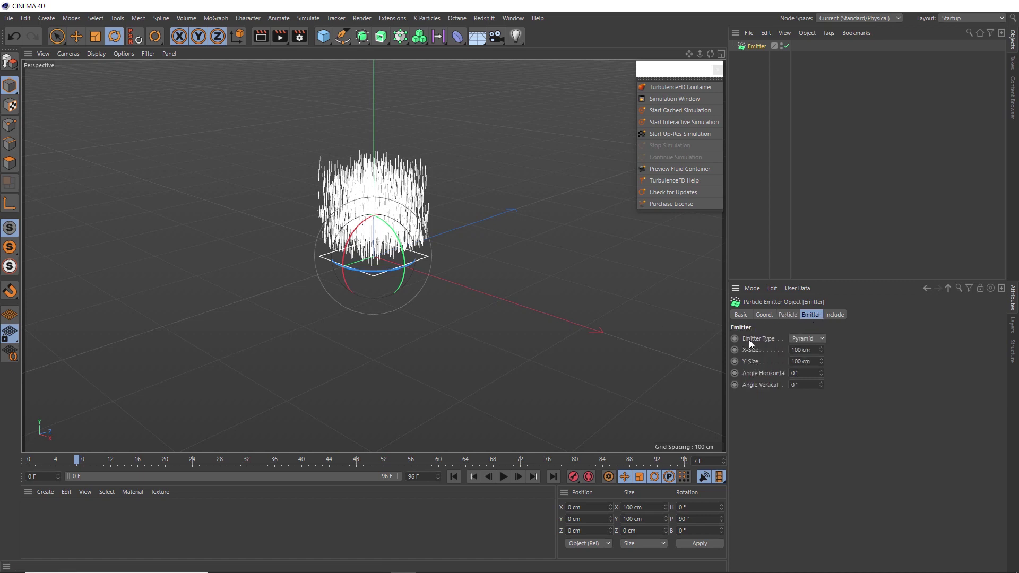
pyautogui.click(804, 339)
pyautogui.click(801, 358)
pyautogui.click(796, 373)
pyautogui.write('45')
# Set the cone emitter's X and Y size to 50 cm each
pyautogui.click(794, 350)
pyautogui.write('50')
pyautogui.click(795, 361)
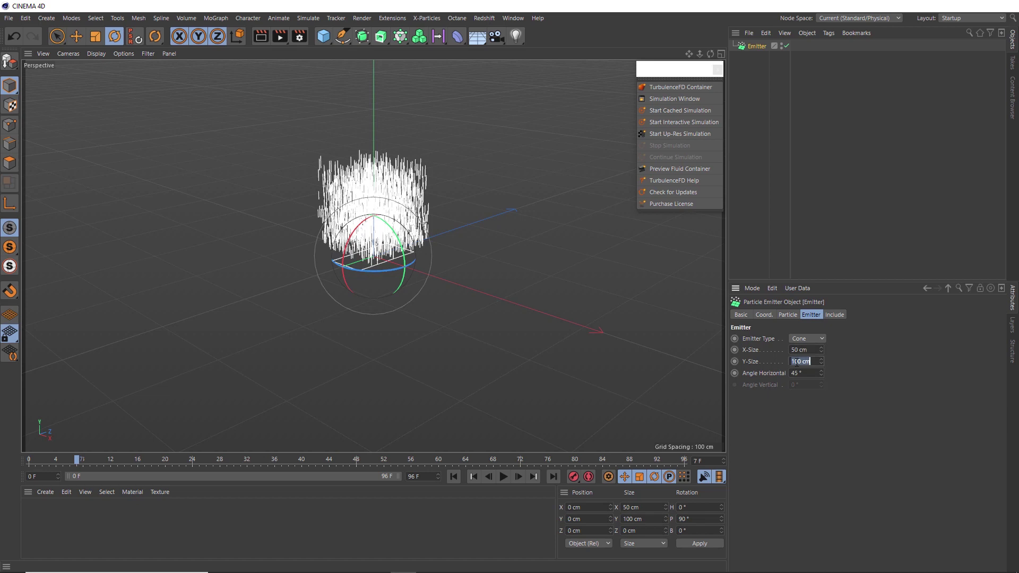
pyautogui.write('50')
pyautogui.press('Return')
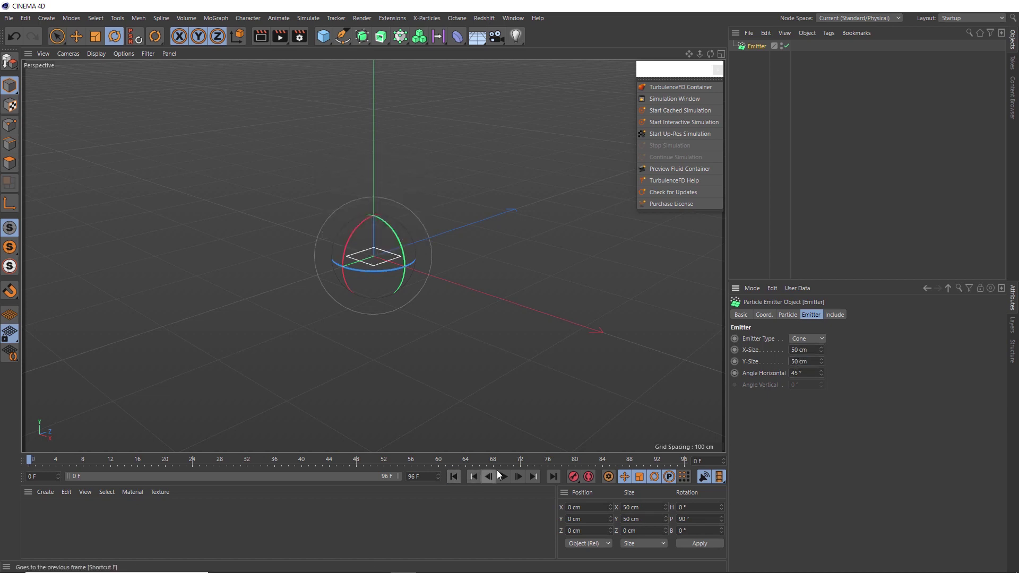
# Play the animation to preview the cone-shaped emission, and rewind to frame 0
pyautogui.click(503, 476)
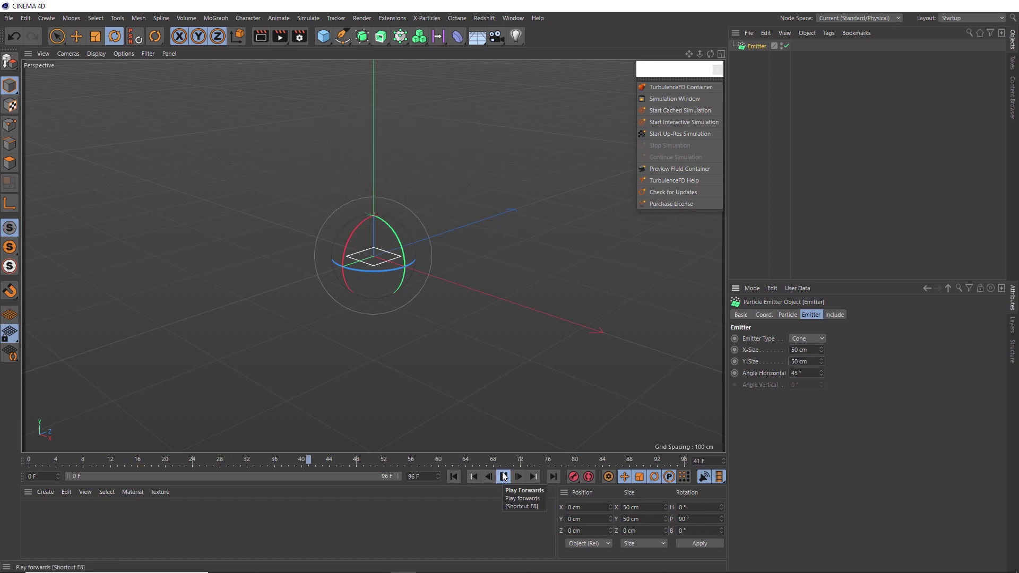
pyautogui.click(504, 476)
pyautogui.click(451, 479)
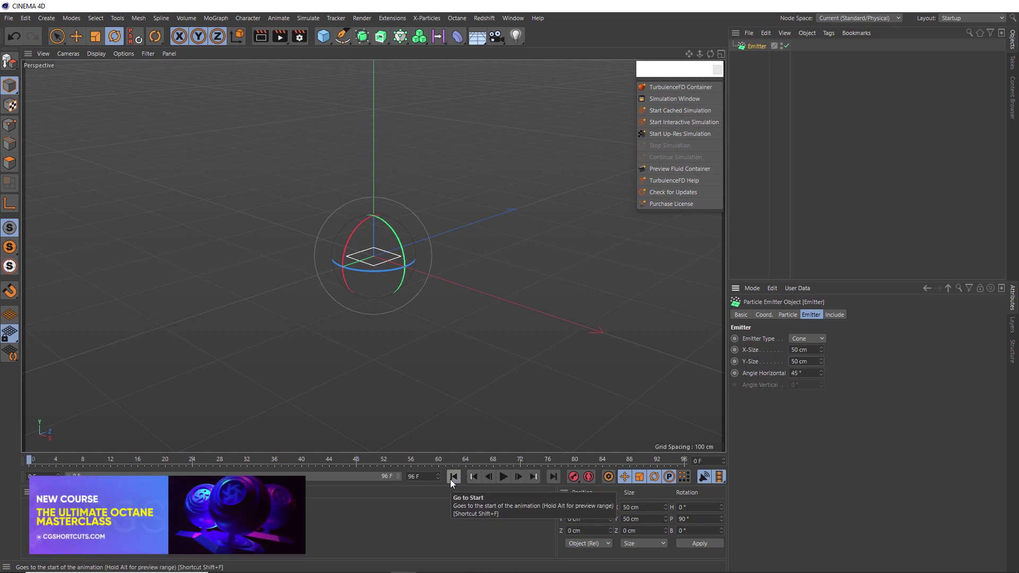
# Add a TurbulenceFD Emitter tag to the particle emitter and set its radius to 5 cm
pyautogui.rightClick(757, 46)
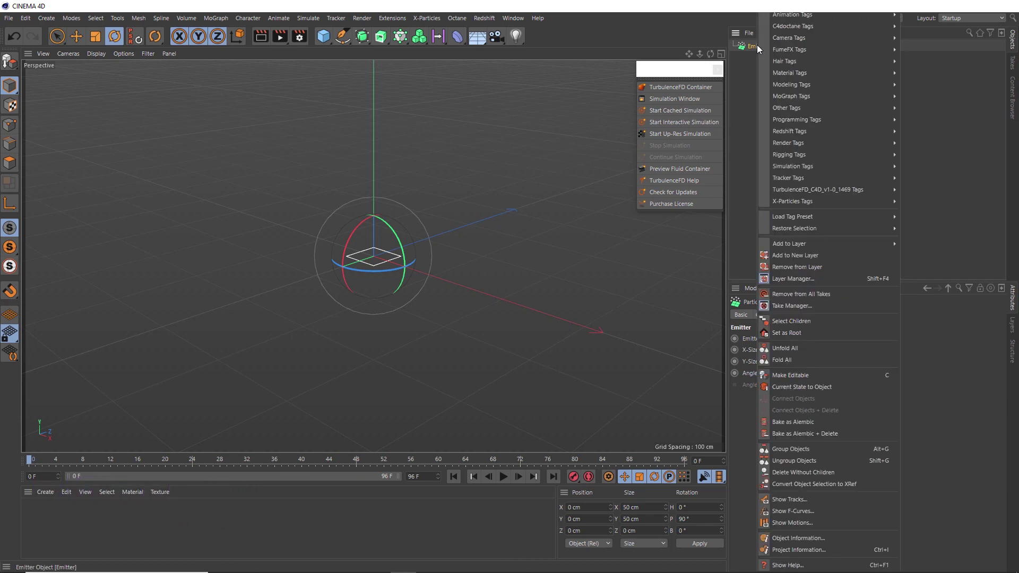
pyautogui.moveTo(802, 190)
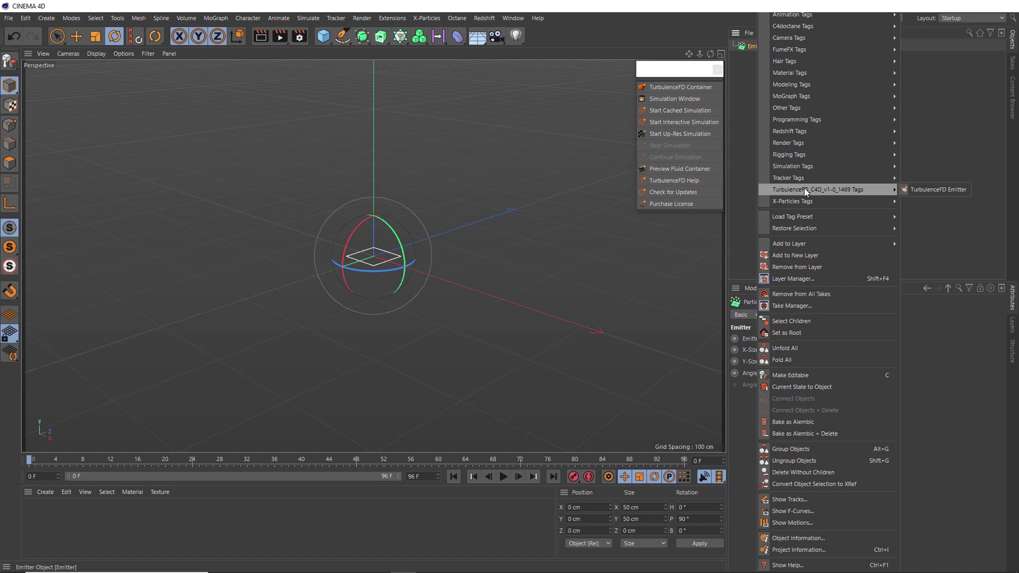
pyautogui.click(921, 189)
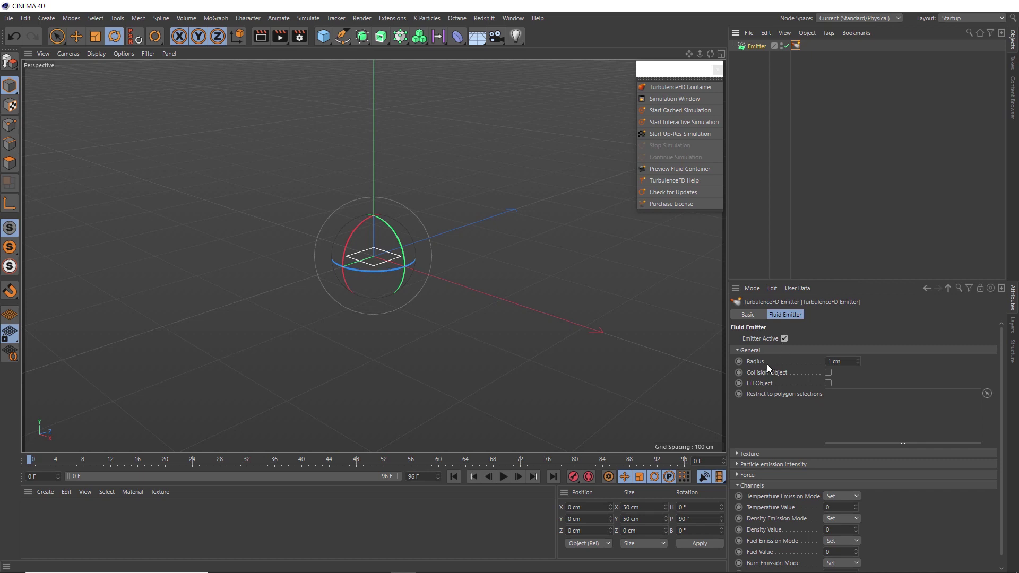
pyautogui.doubleClick(833, 361)
pyautogui.write('5')
pyautogui.press('Return')
# Set the TurbulenceFD tag's temperature and density channel values to 1 and edit its fuel value
pyautogui.scroll(-1, 885, 465)
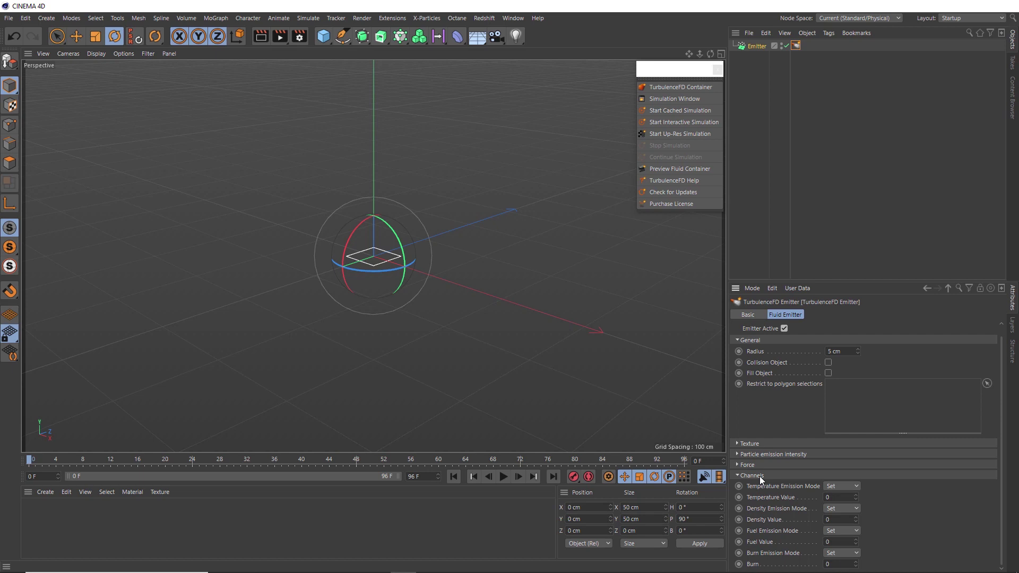
pyautogui.click(826, 498)
pyautogui.doubleClick(827, 498)
pyautogui.write('1')
pyautogui.click(828, 519)
pyautogui.click(827, 542)
pyautogui.doubleClick(827, 542)
# Set the TurbulenceFD tag's force to a velocity weight of 2 and a pressure of 1
pyautogui.click(754, 463)
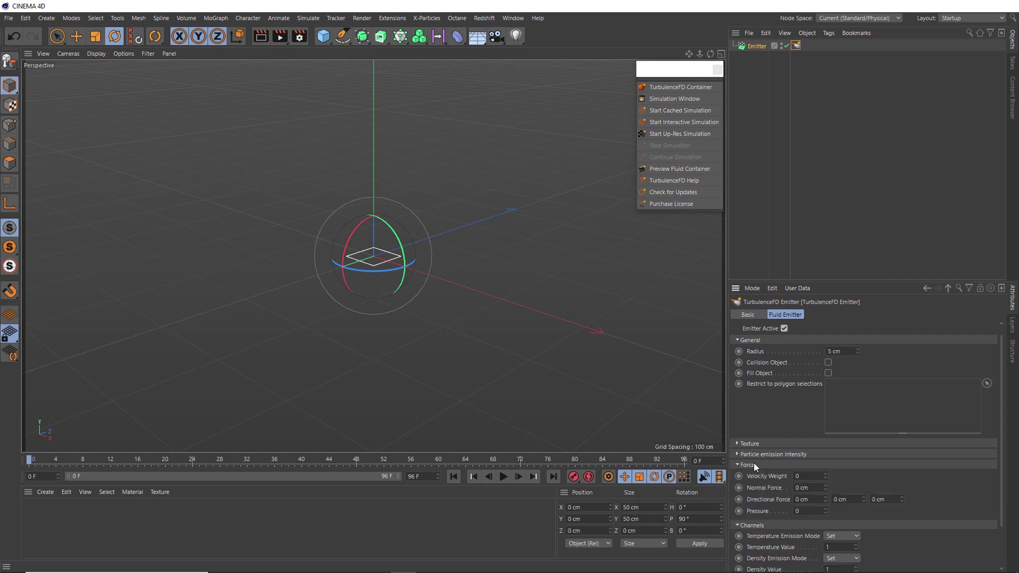
pyautogui.click(798, 476)
pyautogui.write('2')
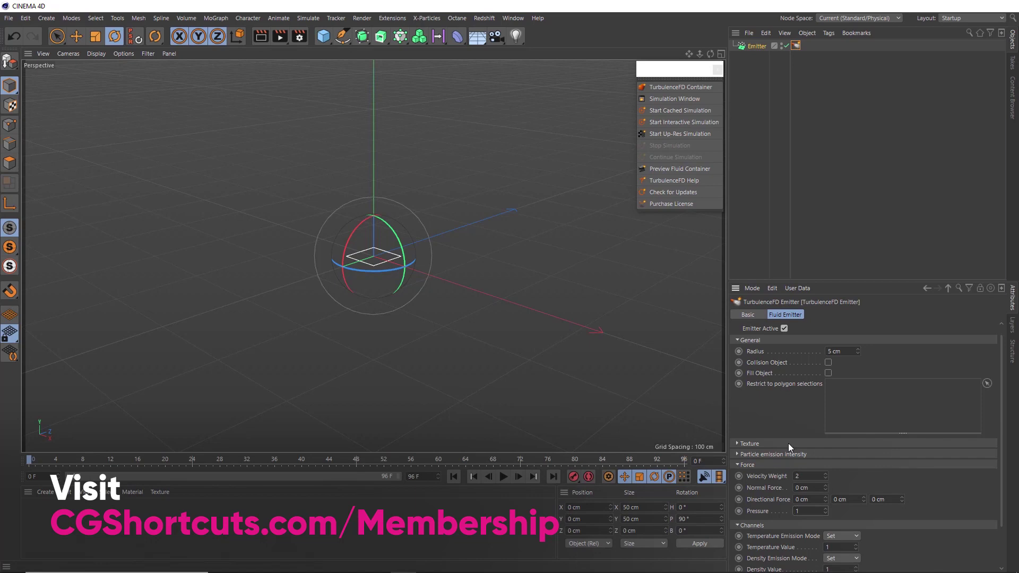
# Duplicate the particle emitter together with its tag and rename the copy shockwave
pyautogui.keyDown('ctrl'); pyautogui.moveTo(756, 46); pyautogui.dragTo(756, 56); pyautogui.keyUp('ctrl')
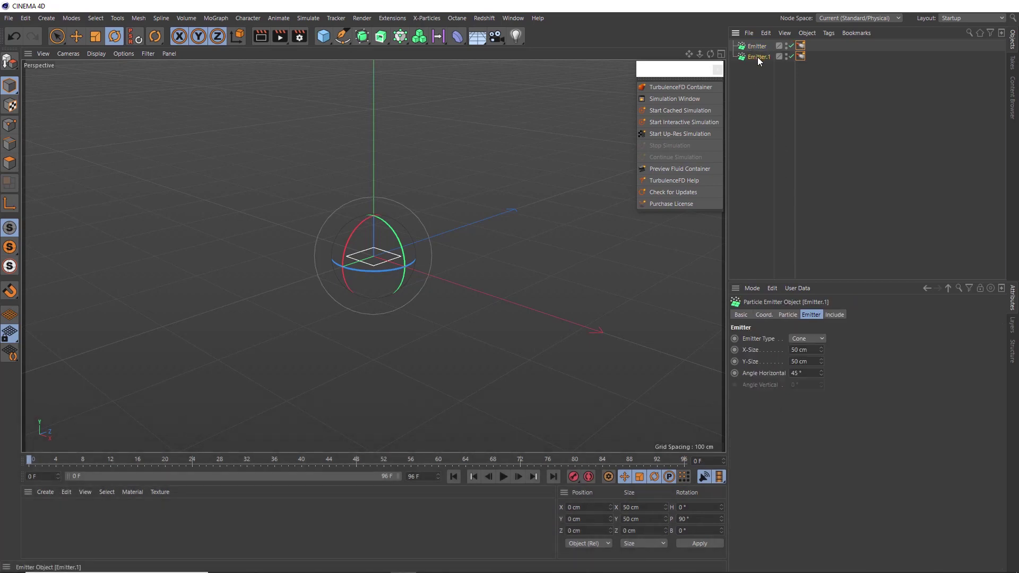
pyautogui.doubleClick(757, 57)
pyautogui.write('shockwave')
pyautogui.press('Return')
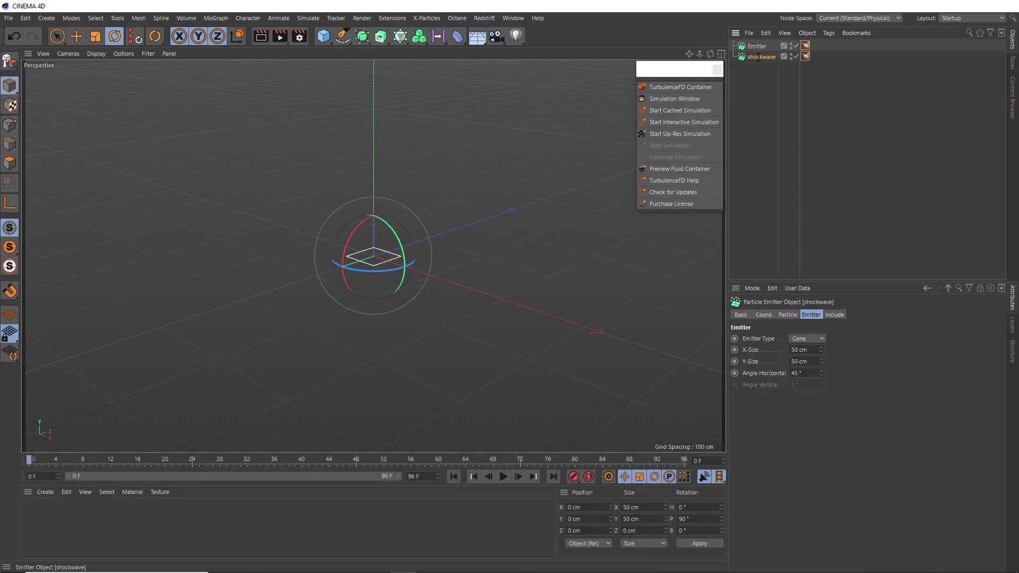
# Set the shockwave emitter's editor and renderer birthrates to 1000
pyautogui.click(790, 315)
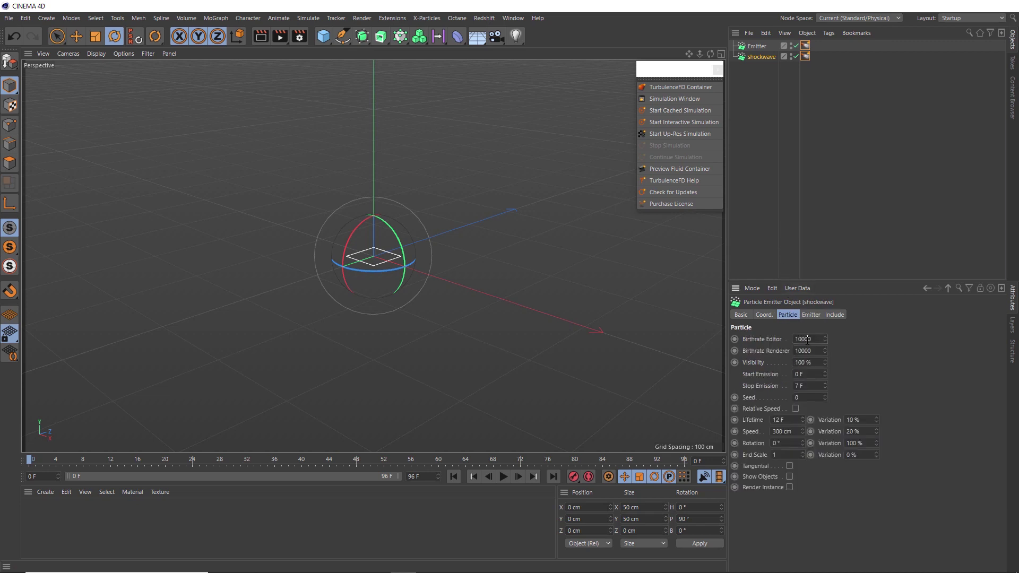
pyautogui.doubleClick(807, 339)
pyautogui.write('1000')
pyautogui.doubleClick(808, 350)
pyautogui.write('1000')
pyautogui.press('Return')
# Set the shockwave emitter's horizontal angle to 90° and play the animation to preview the particle spread
pyautogui.click(810, 315)
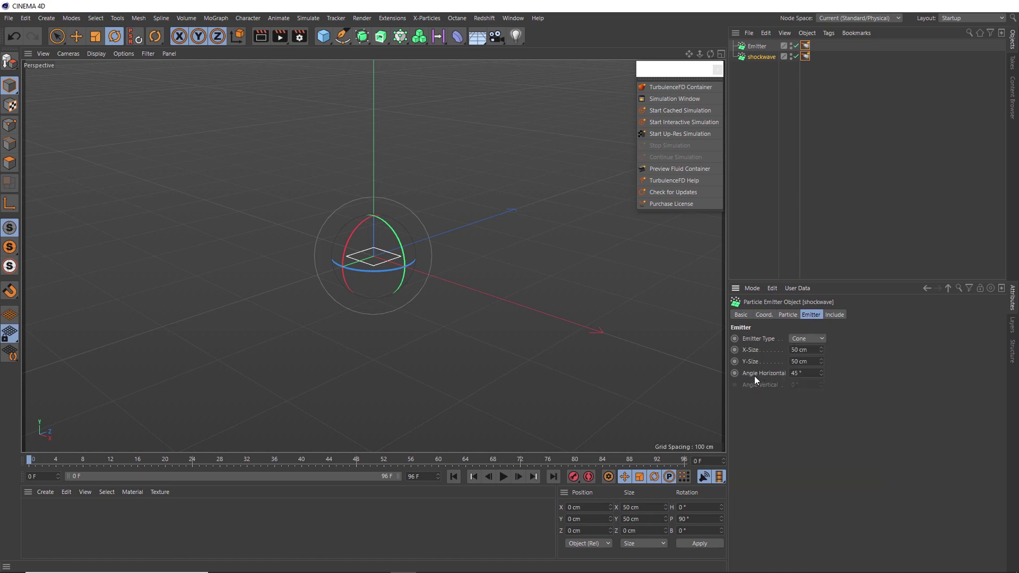
pyautogui.doubleClick(793, 373)
pyautogui.write('90')
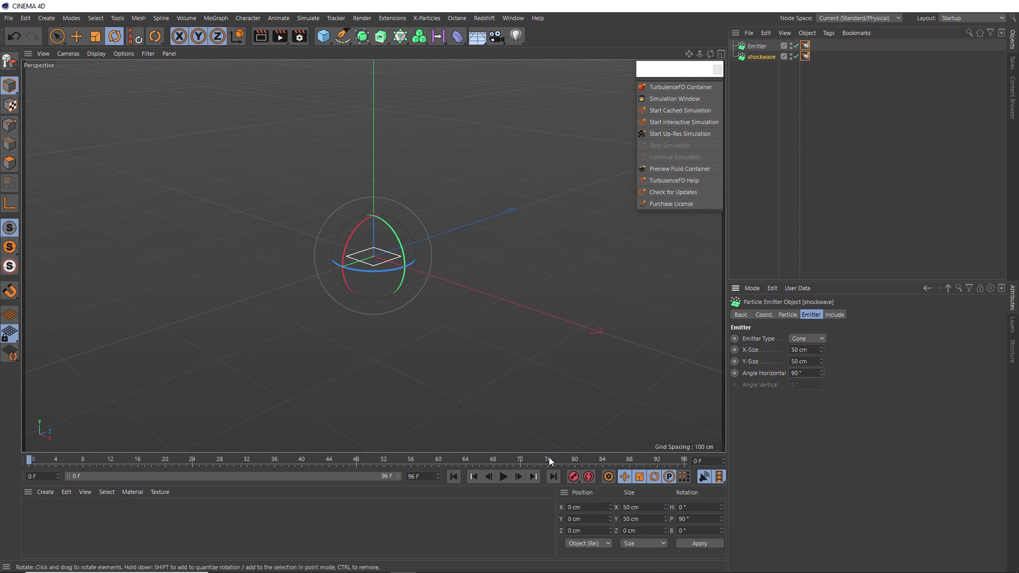
pyautogui.click(504, 477)
pyautogui.click(504, 476)
pyautogui.click(450, 476)
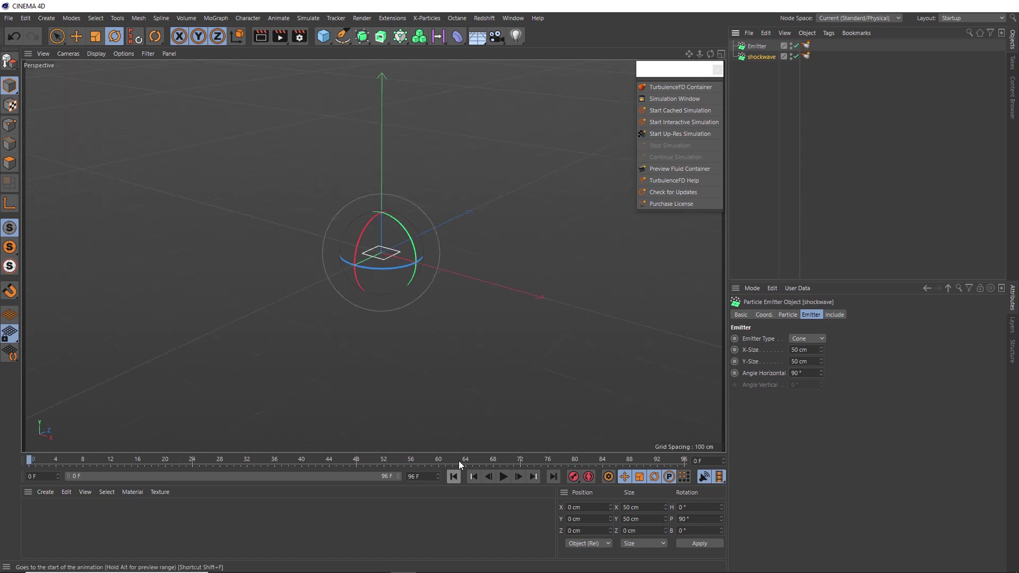
# Add a TurbulenceFD container and set its grid size to 1500 × 1500 × 1500 cm
pyautogui.click(670, 87)
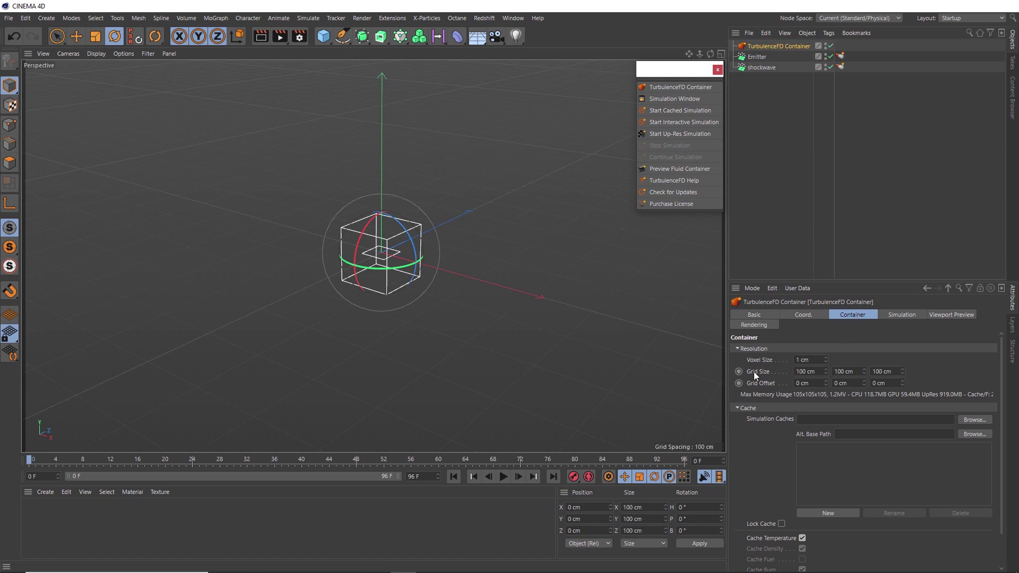
pyautogui.click(807, 372)
pyautogui.write('1500')
pyautogui.press('Tab')
pyautogui.write('1500')
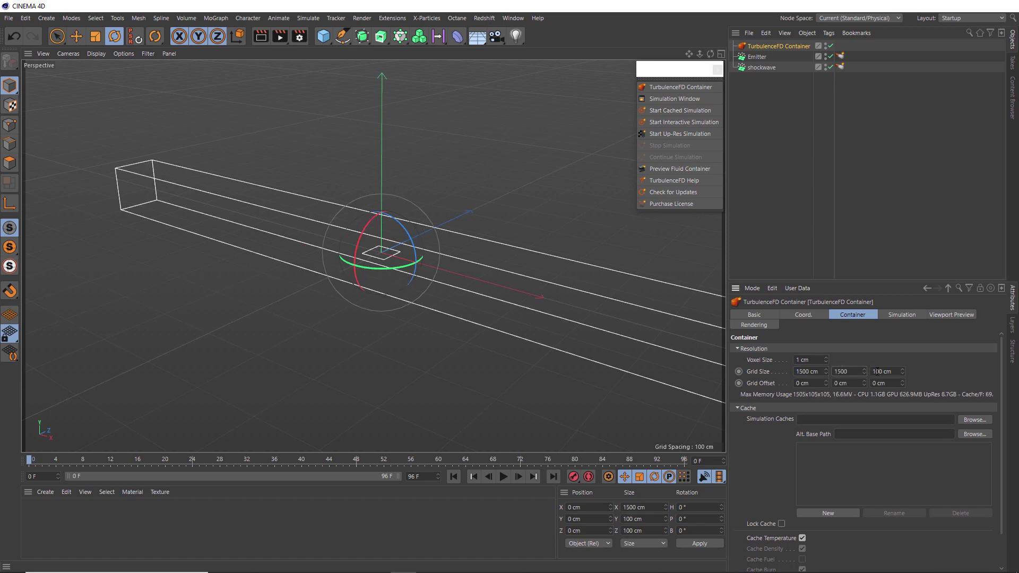
pyautogui.press('Tab')
pyautogui.write('1500')
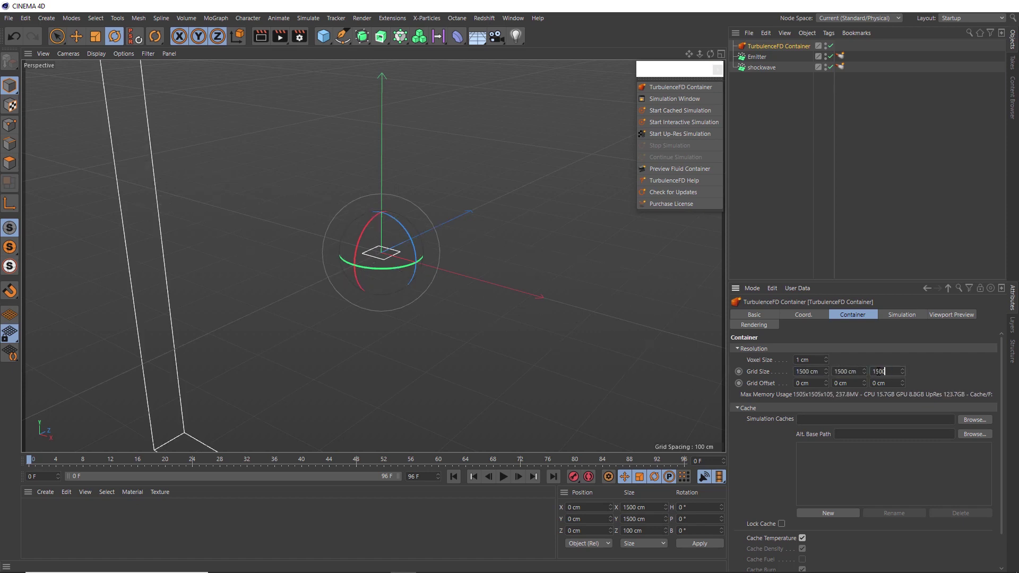
pyautogui.press('Return')
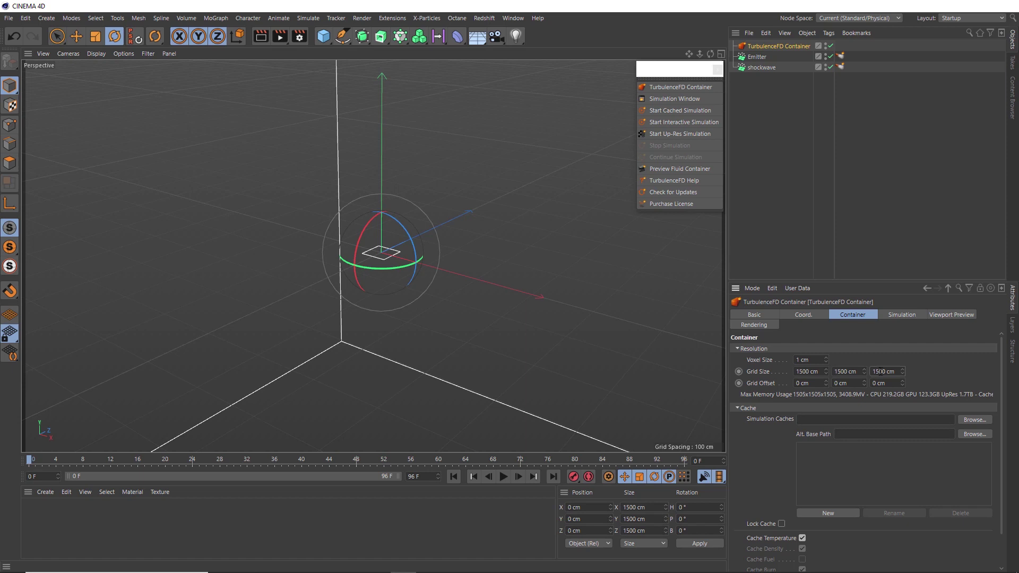
# Move the fluid container up to Y 700 cm so its base sits just below the emitters
pyautogui.middleClick(448, 192)
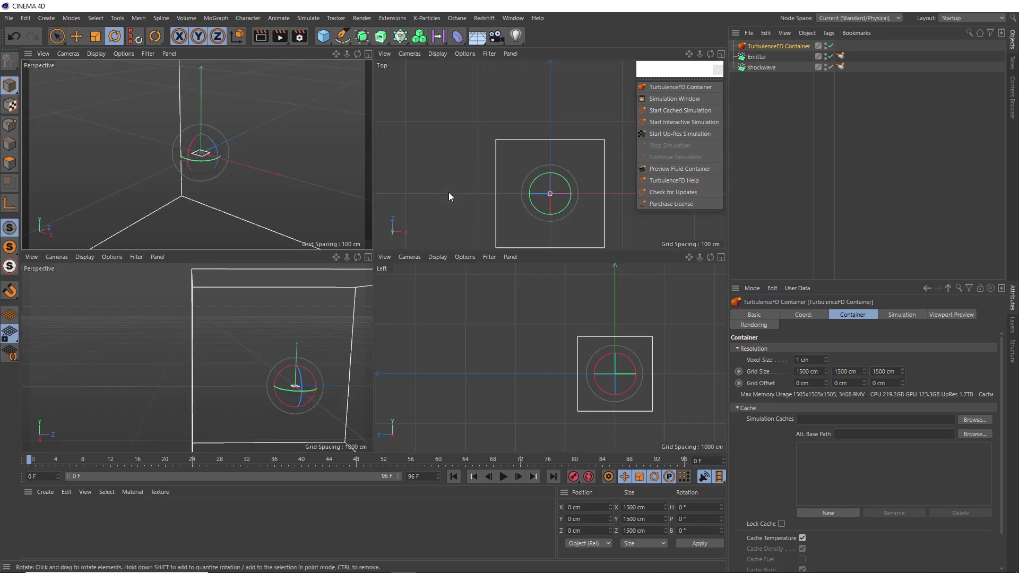
pyautogui.middleClick(605, 349)
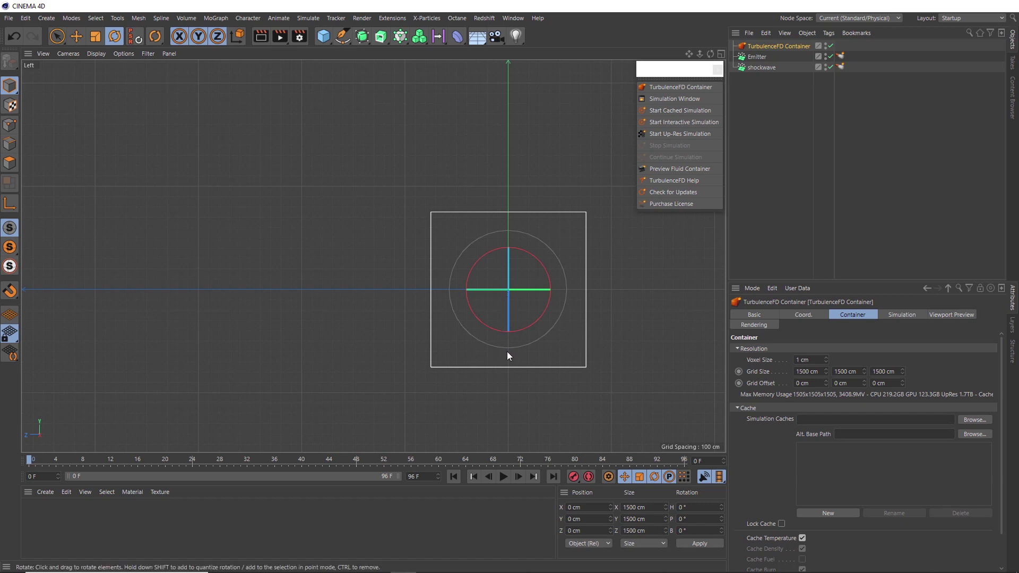
pyautogui.press('e')
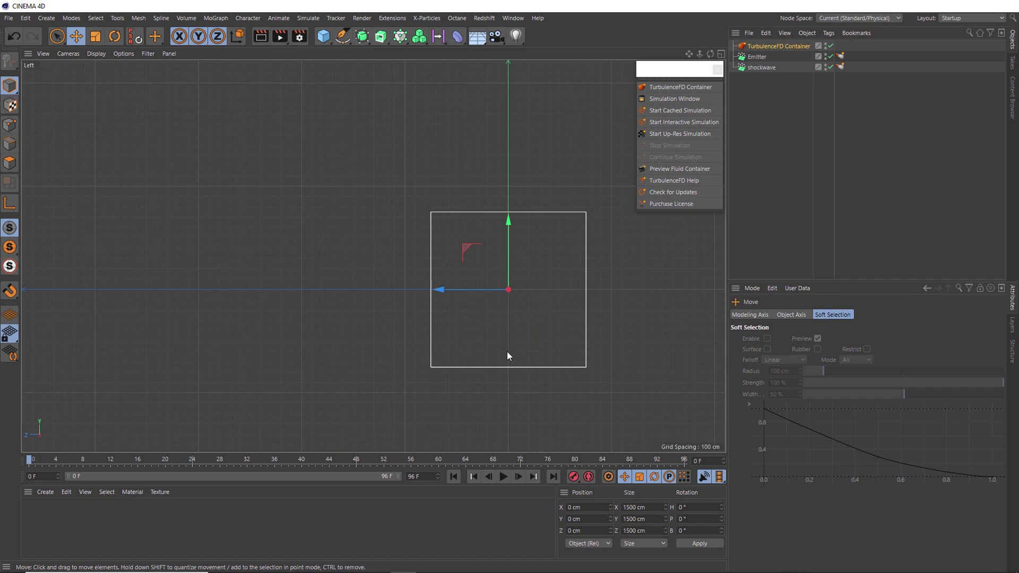
pyautogui.moveTo(507, 268); pyautogui.dragTo(511, 193)
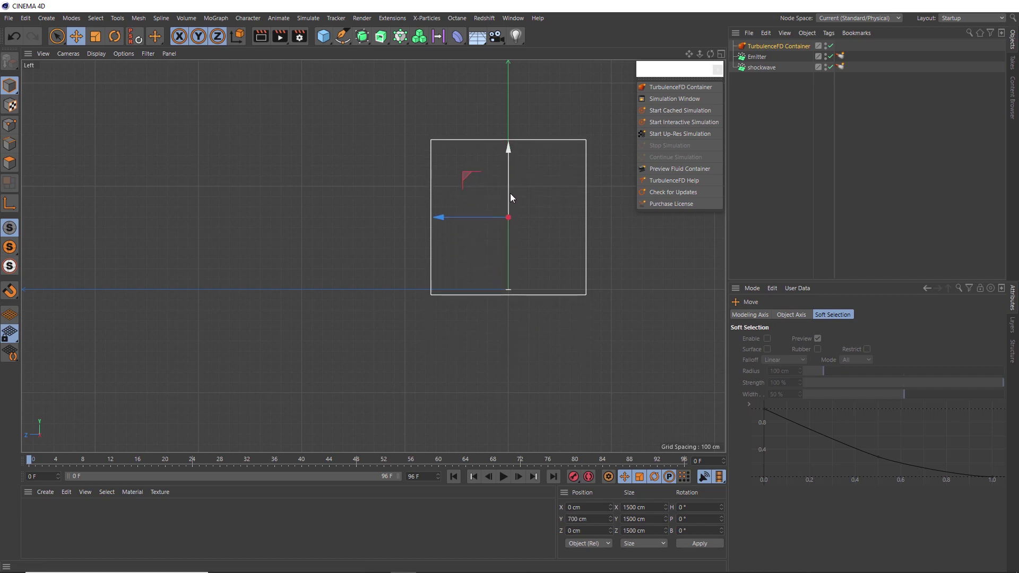
pyautogui.middleClick(508, 292)
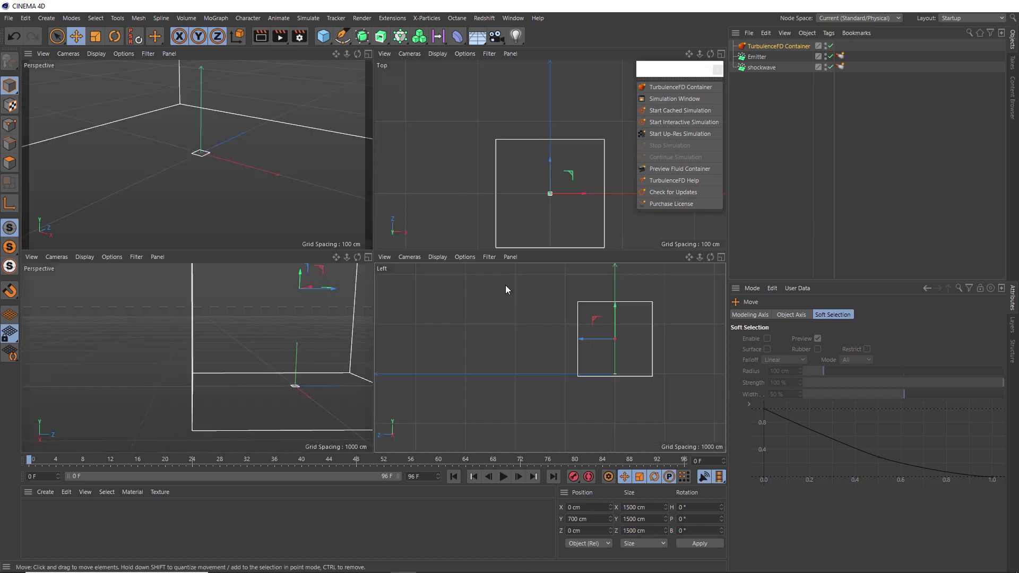
pyautogui.middleClick(270, 162)
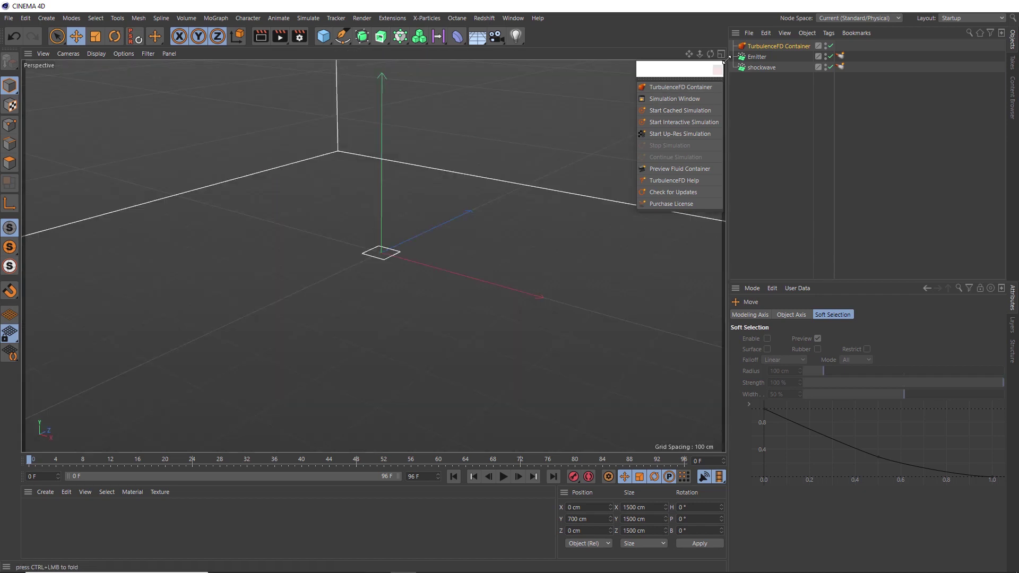
# Set the TurbulenceFD container's voxel size to 5 cm and its simulation cache location to F:\temp\tfd cache
pyautogui.click(756, 47)
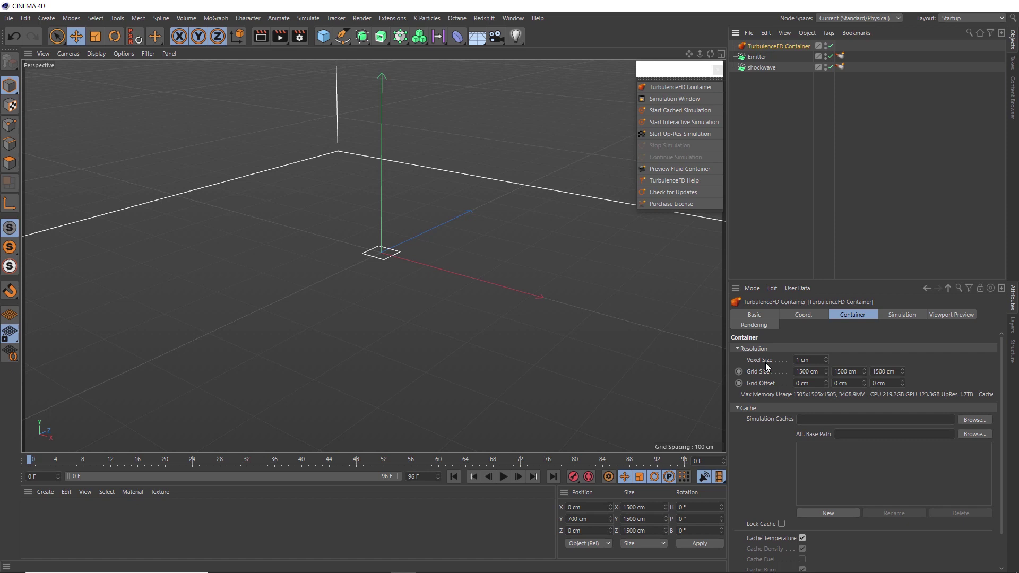
pyautogui.doubleClick(798, 360)
pyautogui.write('5')
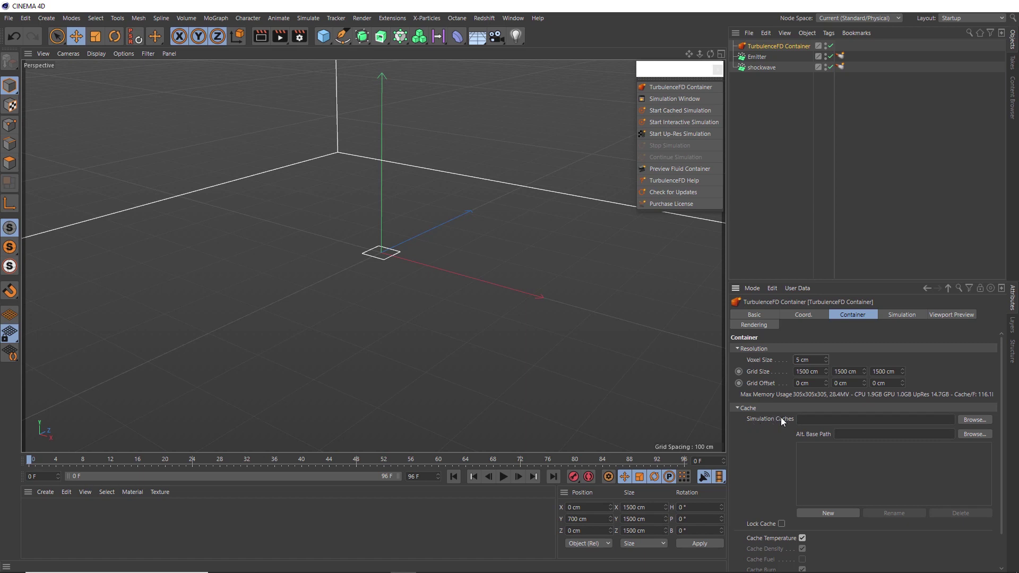
pyautogui.click(970, 422)
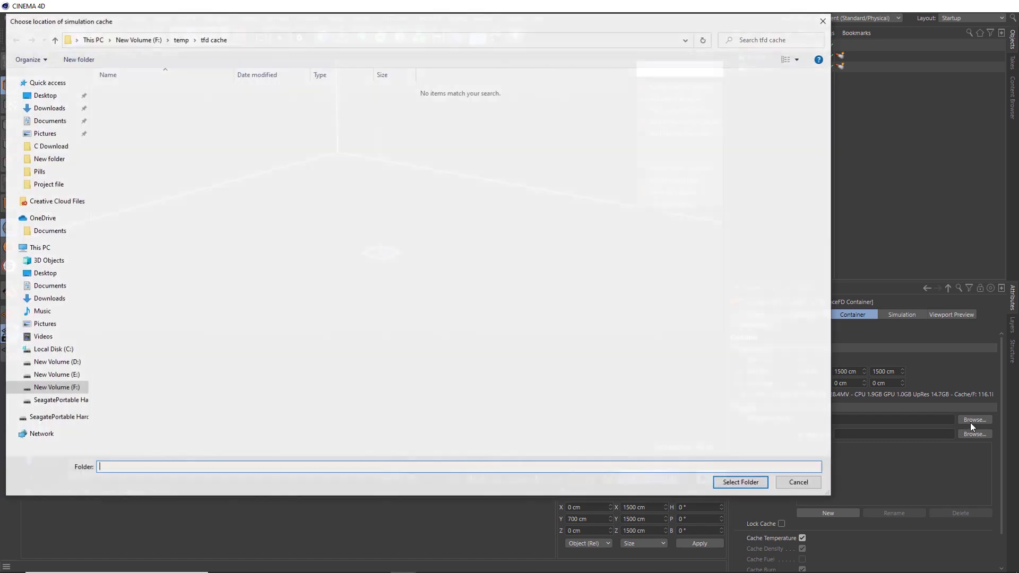
pyautogui.click(754, 482)
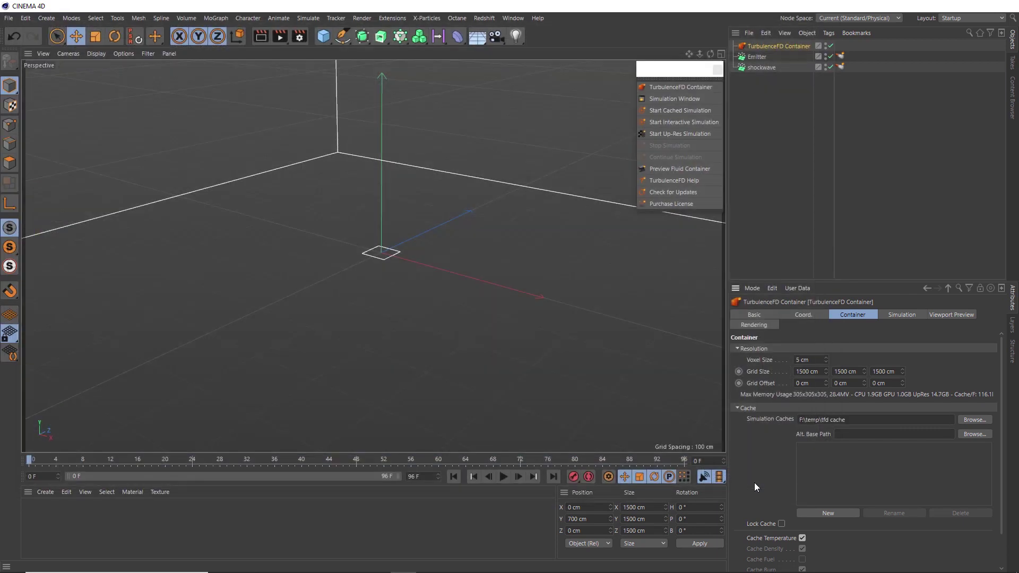
# Play the animation to check both particle bursts inside the container, returning to the first frame
pyautogui.click(503, 477)
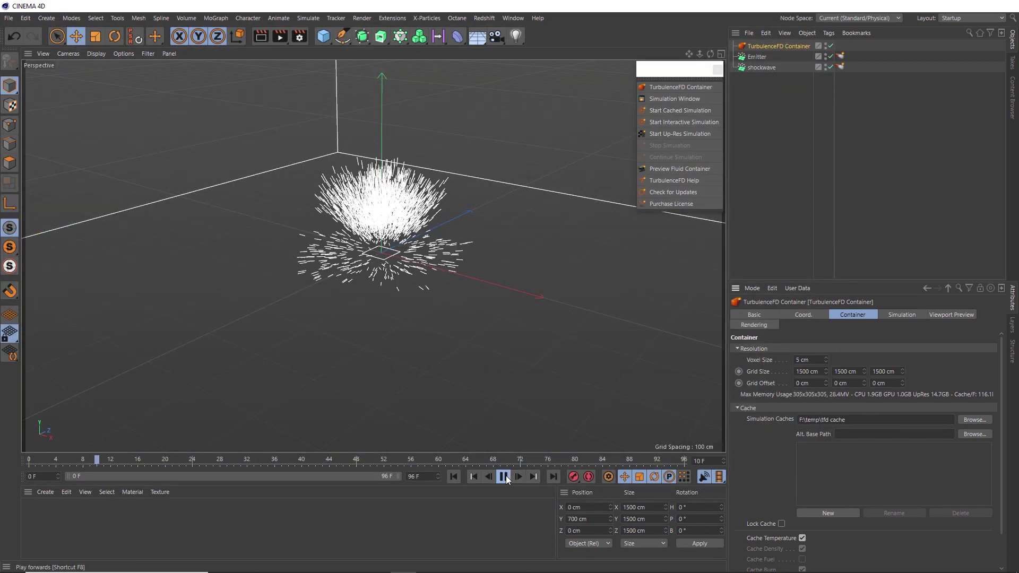
pyautogui.click(503, 477)
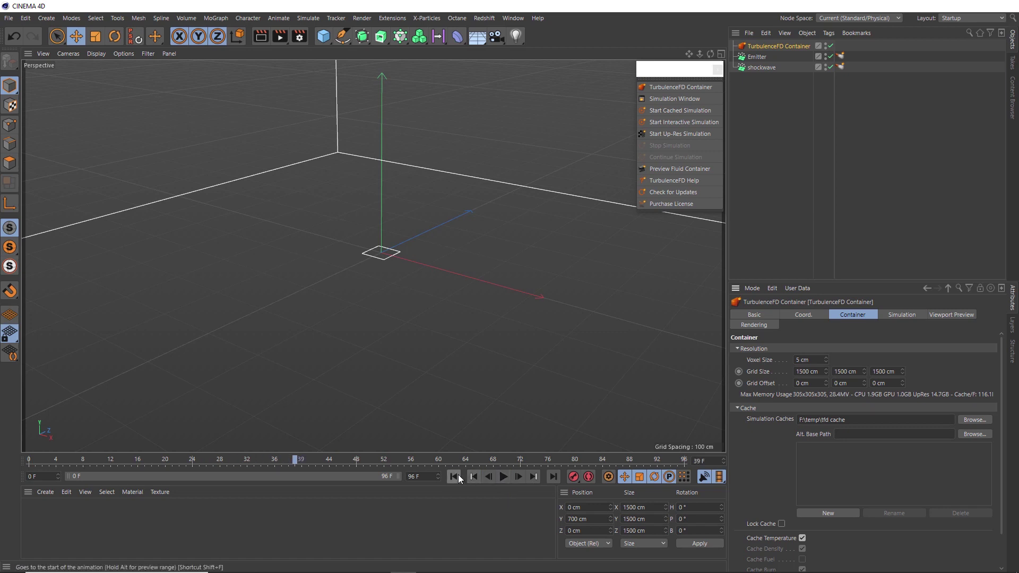
pyautogui.click(455, 477)
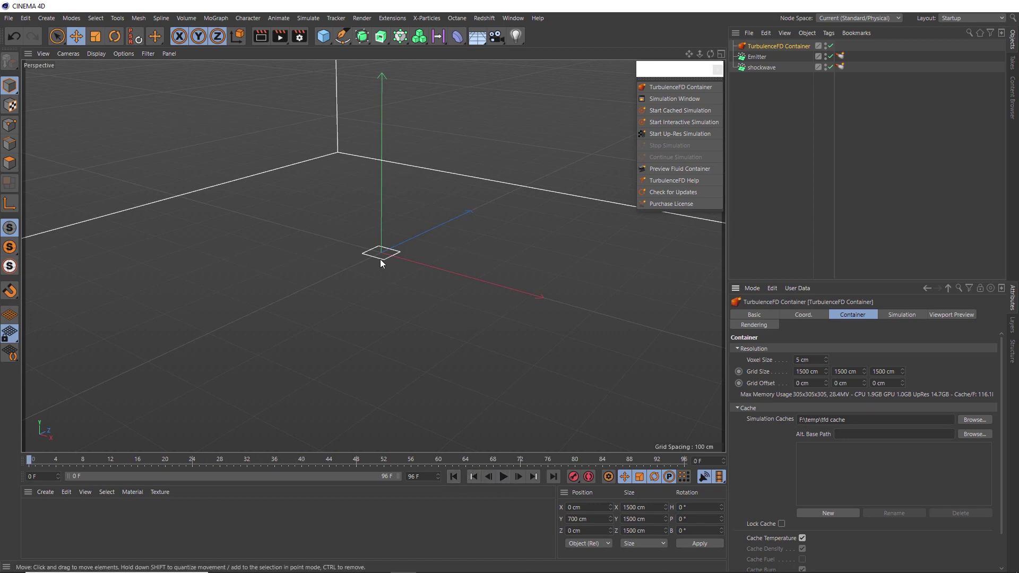
# Open the TurbulenceFD simulation window and dock it between the object list and the attributes, reduced in height
pyautogui.click(681, 100)
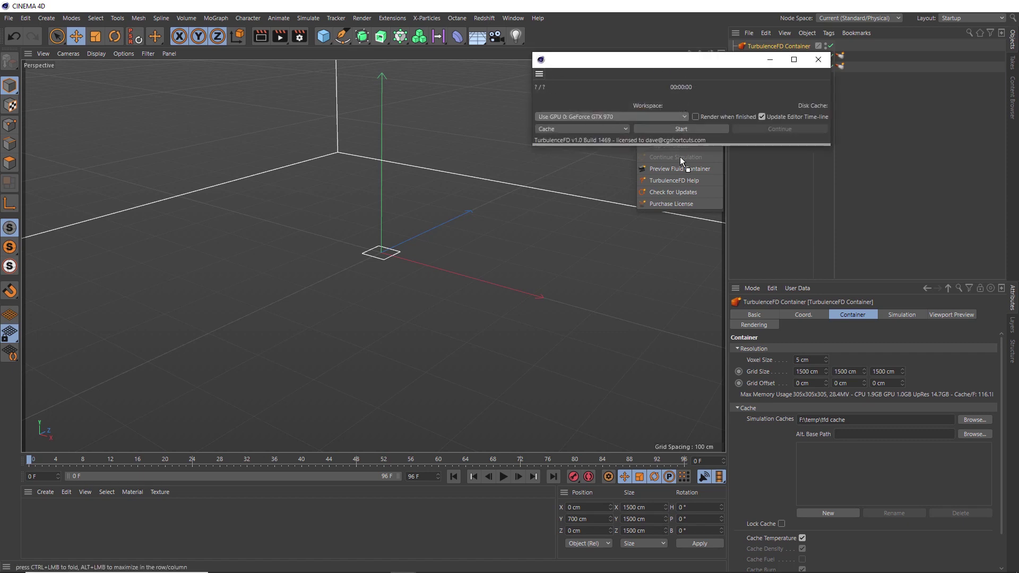
pyautogui.moveTo(680, 157); pyautogui.dragTo(798, 324)
pyautogui.moveTo(811, 390); pyautogui.dragTo(813, 292)
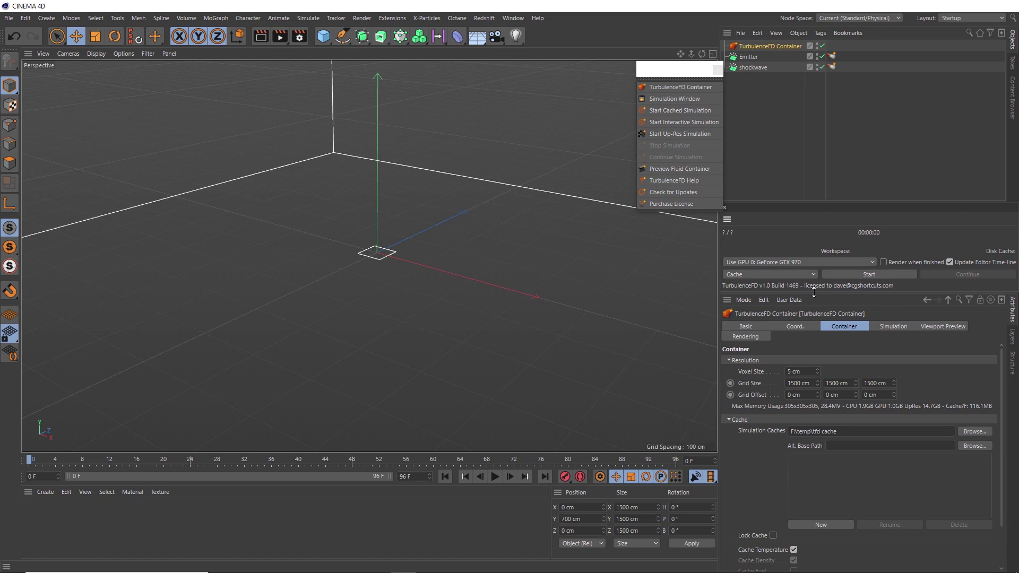
# Run the cached fluid simulation on the GPU and play back the result with the whole container in view
pyautogui.click(845, 276)
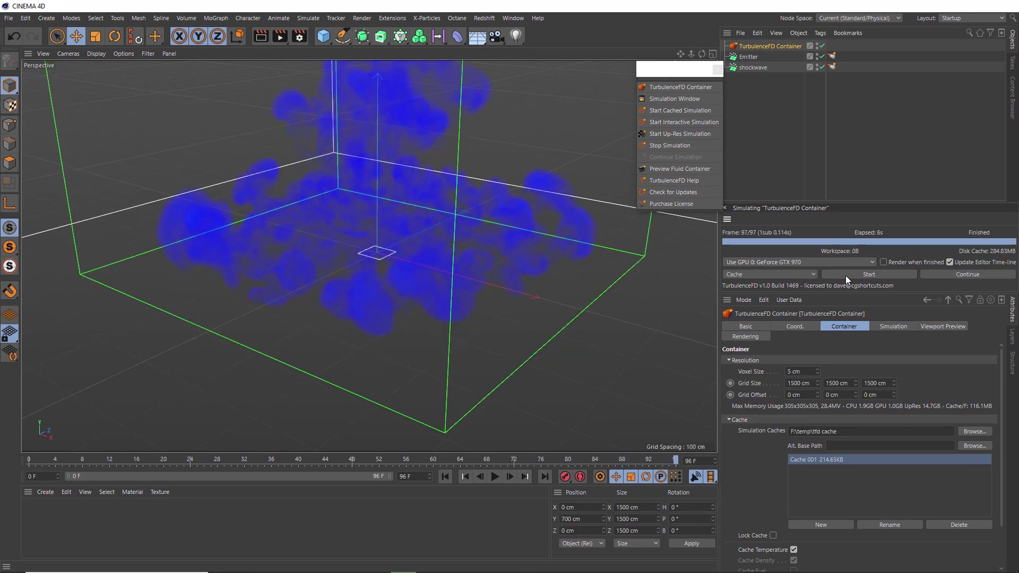
pyautogui.click(445, 477)
pyautogui.keyDown('alt'); pyautogui.moveTo(336, 348); pyautogui.dragTo(386, 249); pyautogui.keyUp('alt')
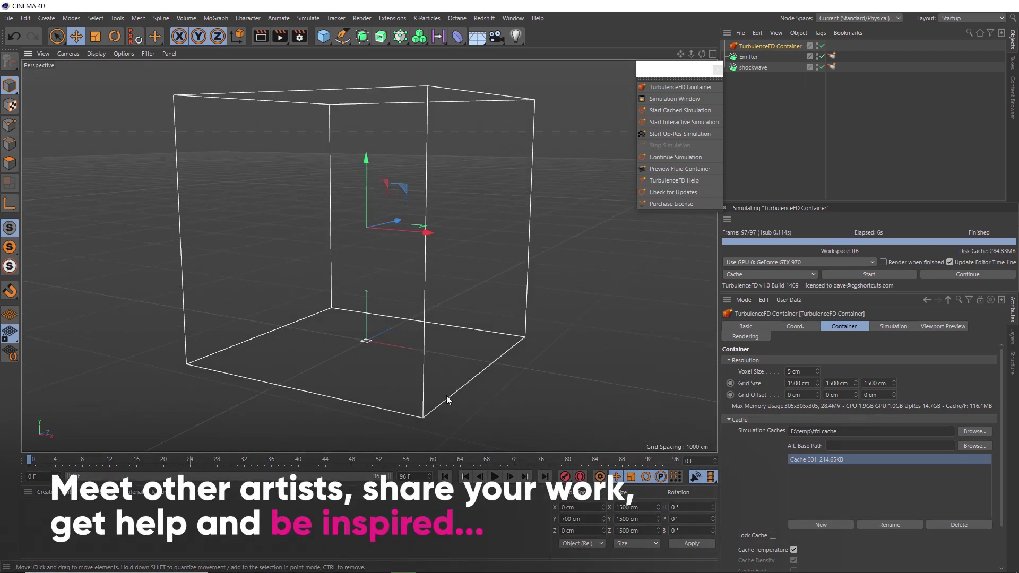
pyautogui.click(494, 476)
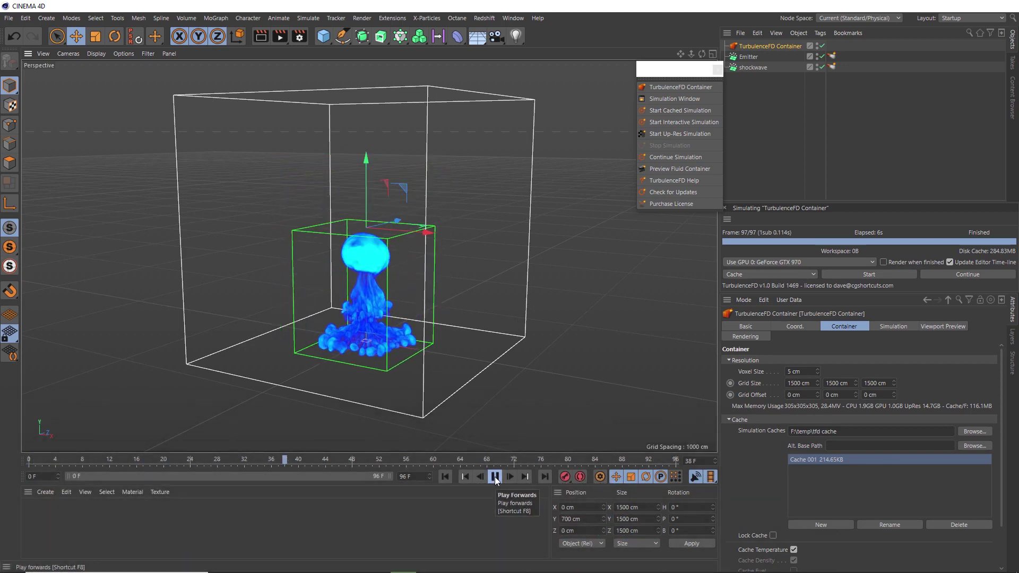
pyautogui.click(495, 476)
pyautogui.click(444, 477)
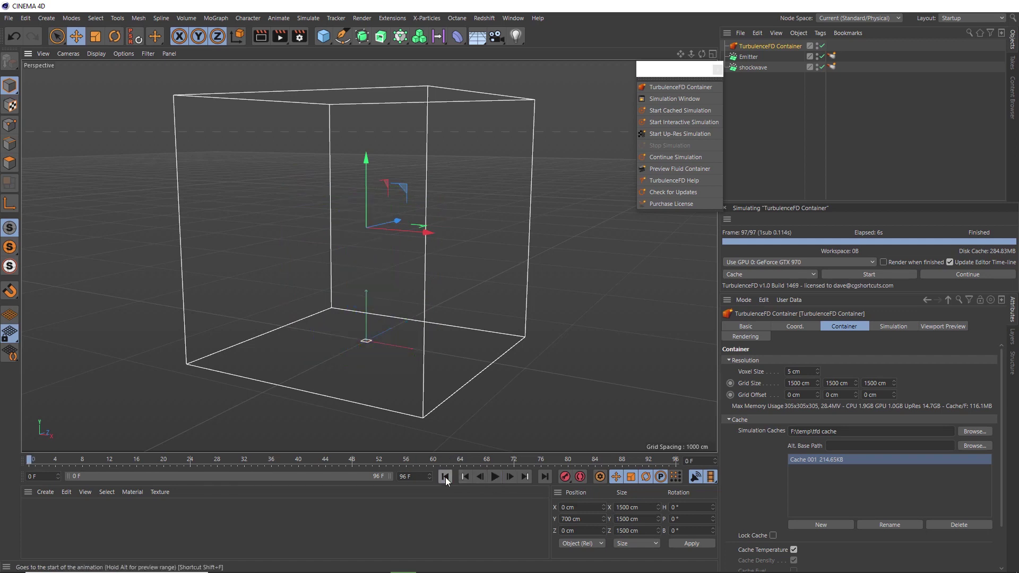
# Close the fluid container's -Y boundary in the simulation's solver settings
pyautogui.click(896, 328)
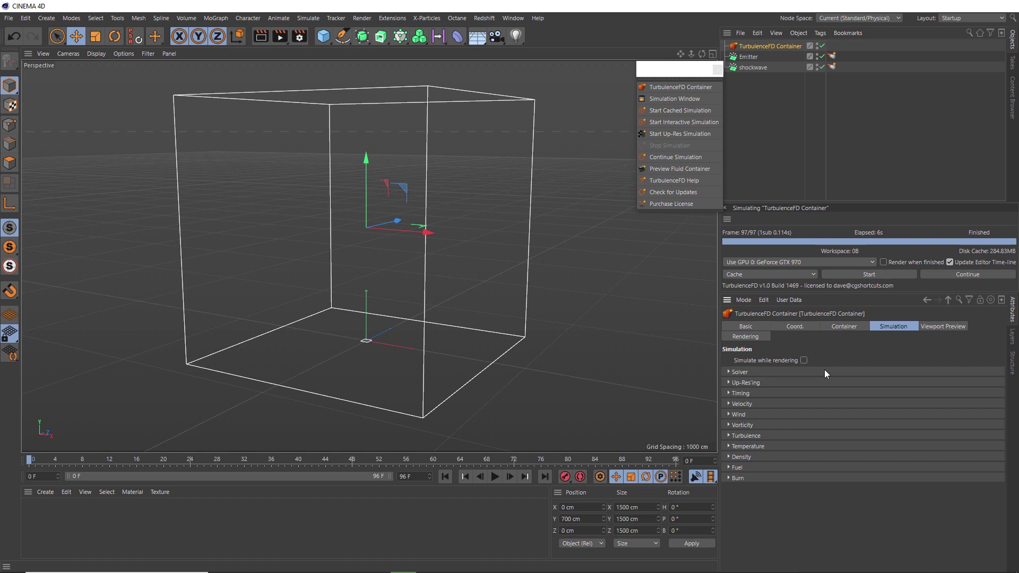
pyautogui.click(738, 372)
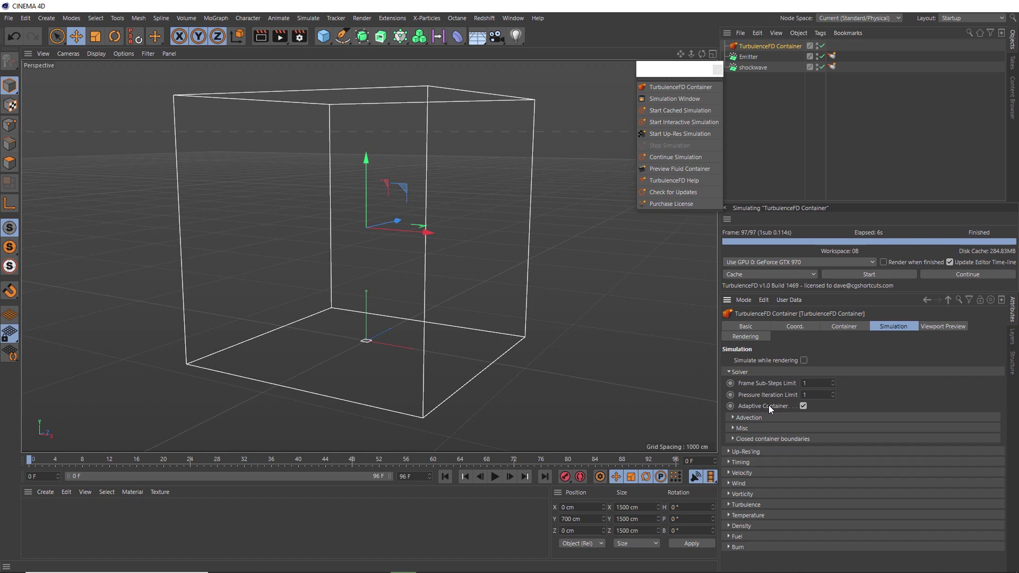
pyautogui.click(763, 439)
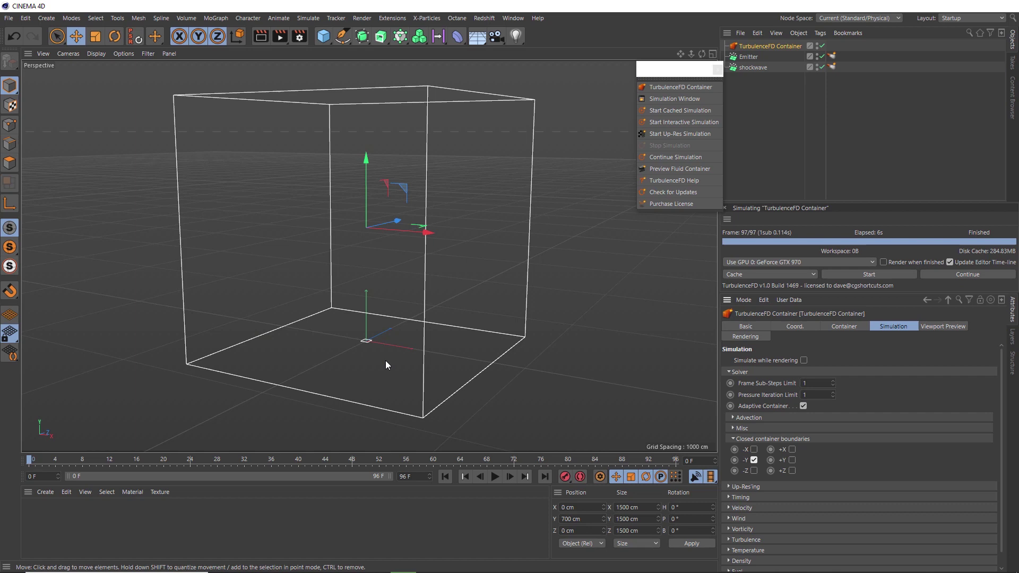
pyautogui.click(749, 439)
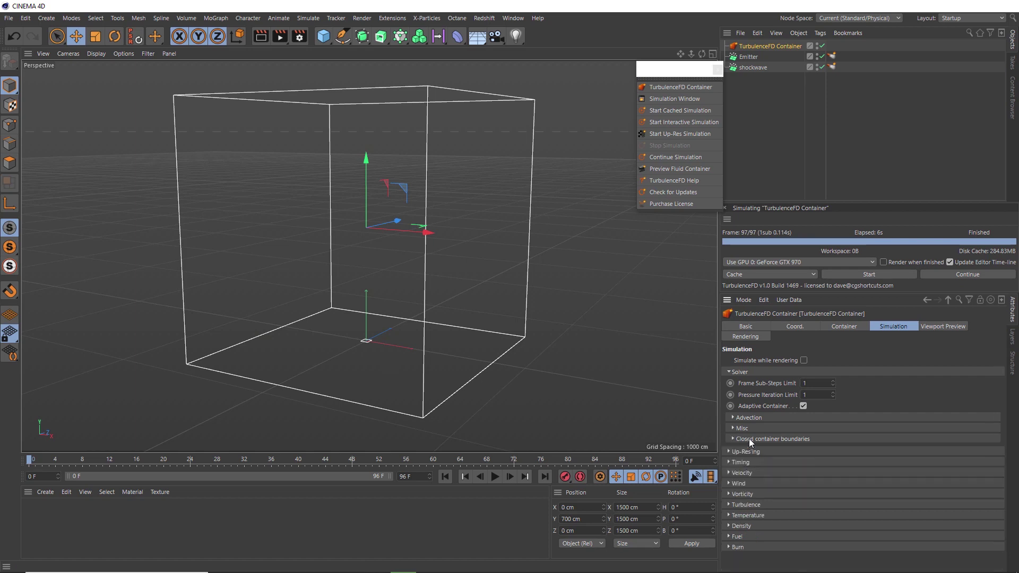
pyautogui.click(749, 373)
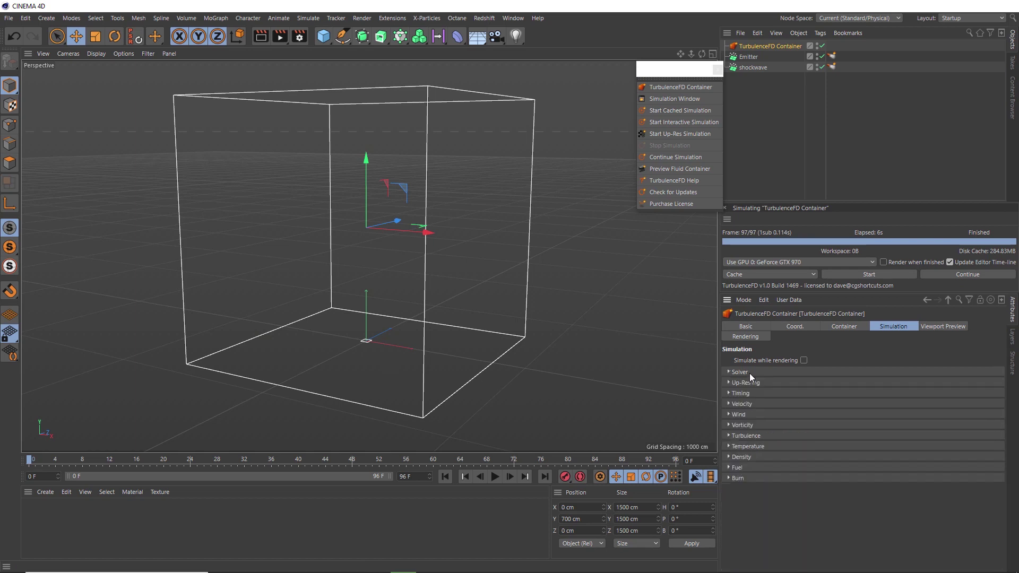
# Activate the fuel channel in the container's simulation settings and set the fuel diffusion to 1 cm
pyautogui.click(739, 468)
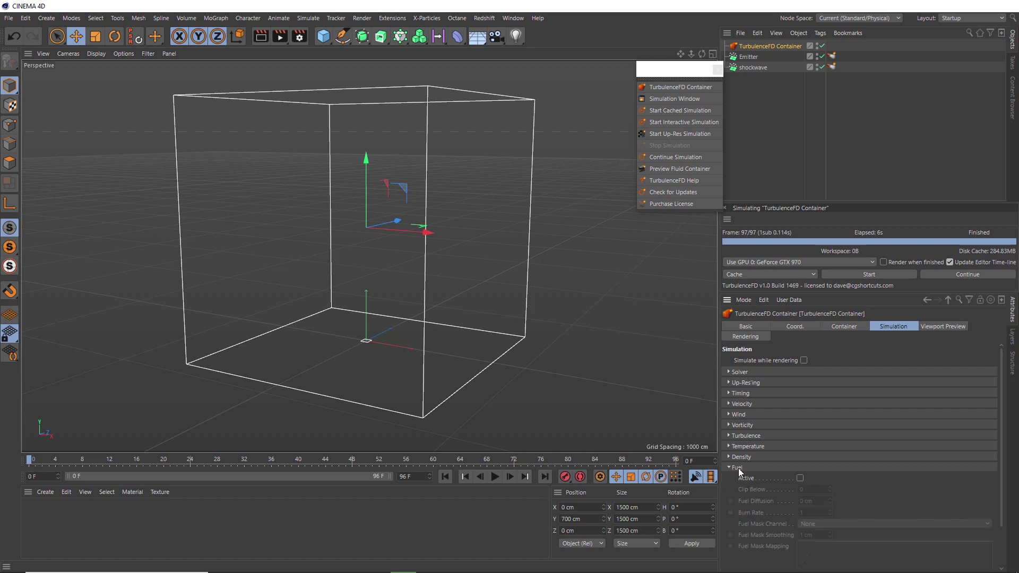
pyautogui.click(799, 478)
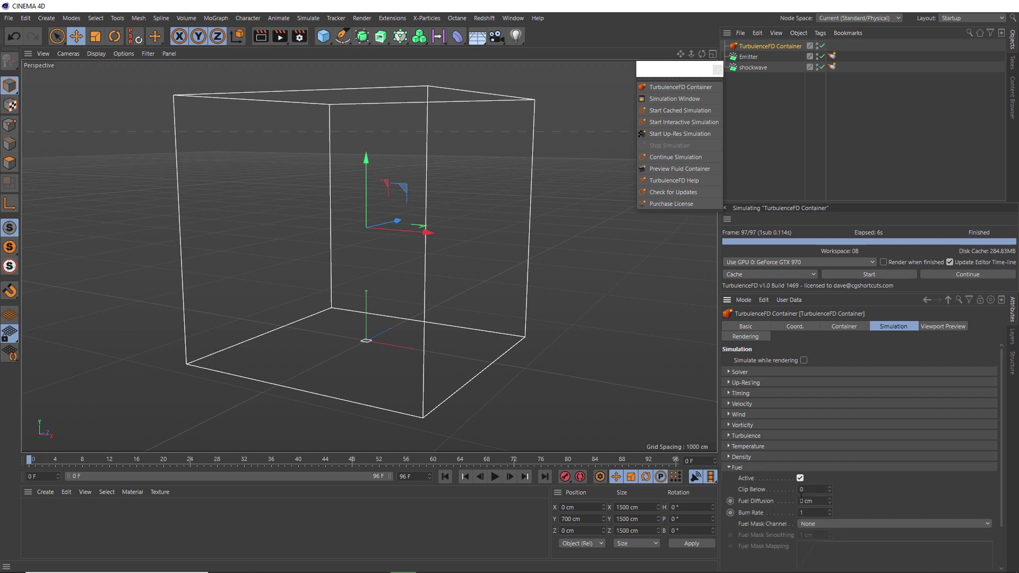
pyautogui.click(806, 500)
pyautogui.write('1')
pyautogui.press('Return')
# Set the fuel's expansion to 1 and its density emission to 2
pyautogui.scroll(-2, 873, 483)
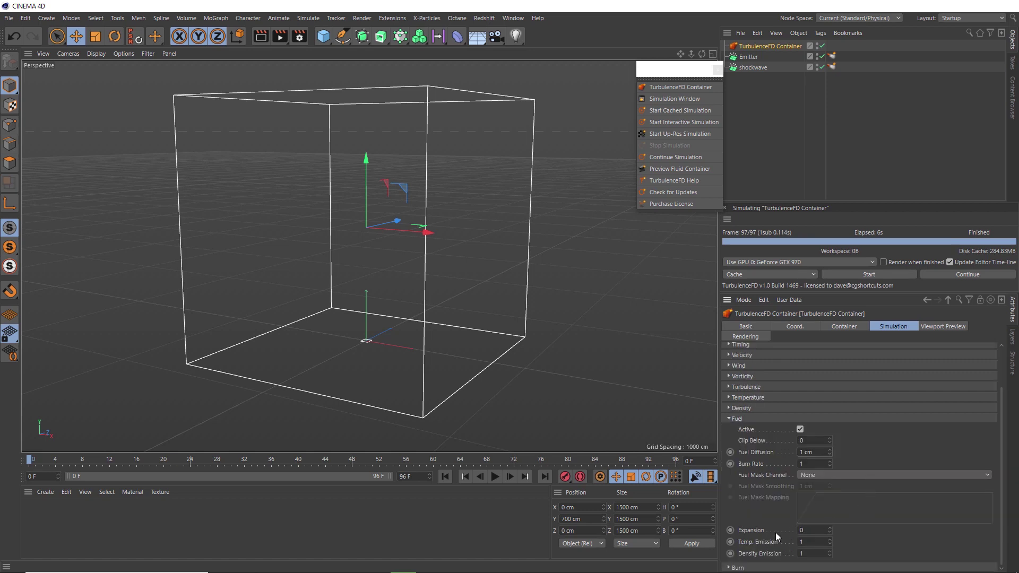
pyautogui.click(803, 530)
pyautogui.write('1')
pyautogui.click(801, 553)
pyautogui.write('2')
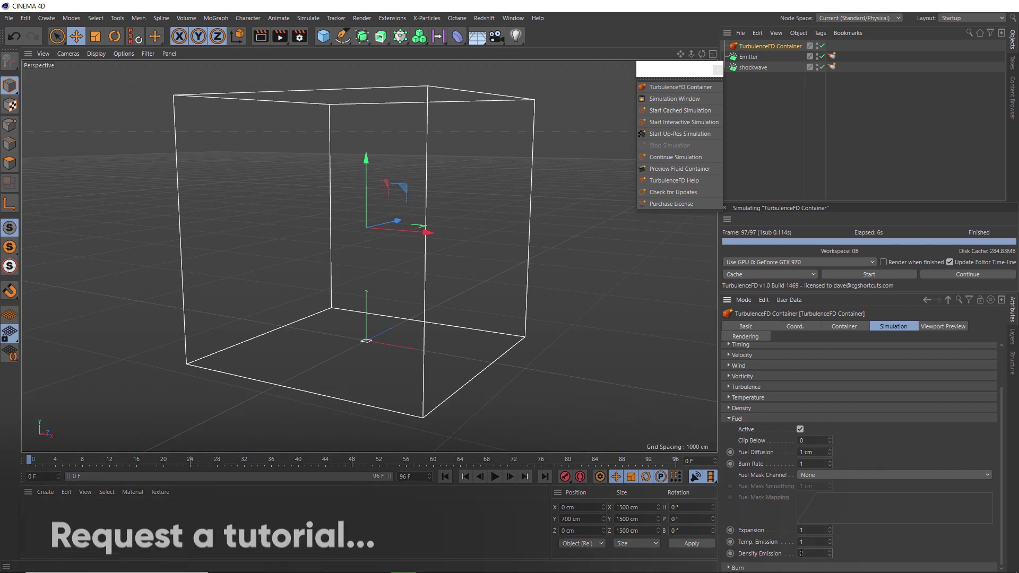
# Set the fluid container's temperature cooling to 0% and its buoyancy to 50 cm in the simulation settings
pyautogui.click(752, 419)
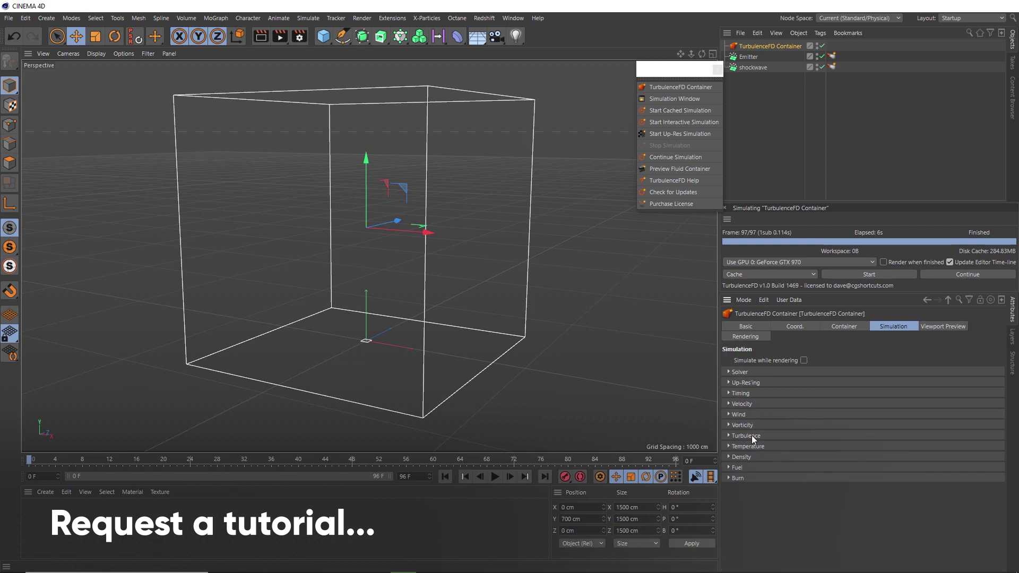
pyautogui.click(746, 446)
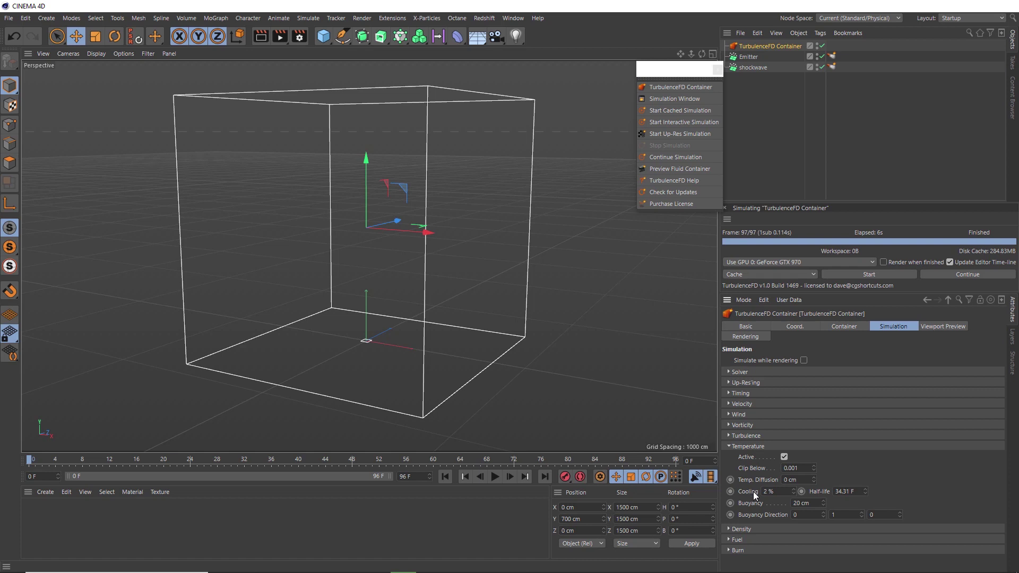
pyautogui.click(768, 491)
pyautogui.write('0')
pyautogui.press('Return')
pyautogui.doubleClick(794, 503)
pyautogui.write('50')
pyautogui.press('Return')
pyautogui.click(748, 447)
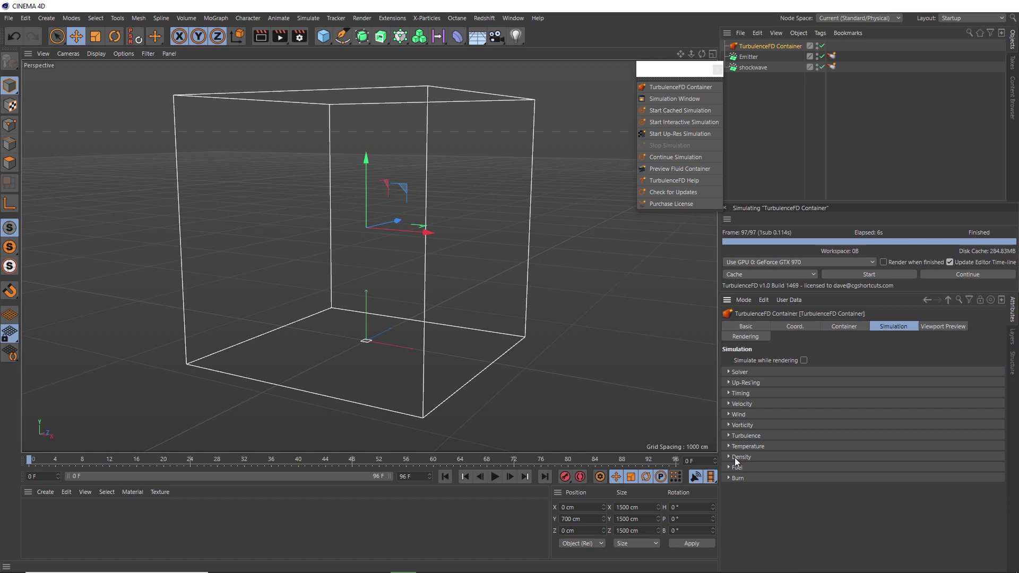
# Activate the density channel in the container's simulation settings and set its dissipation to 3%
pyautogui.click(744, 458)
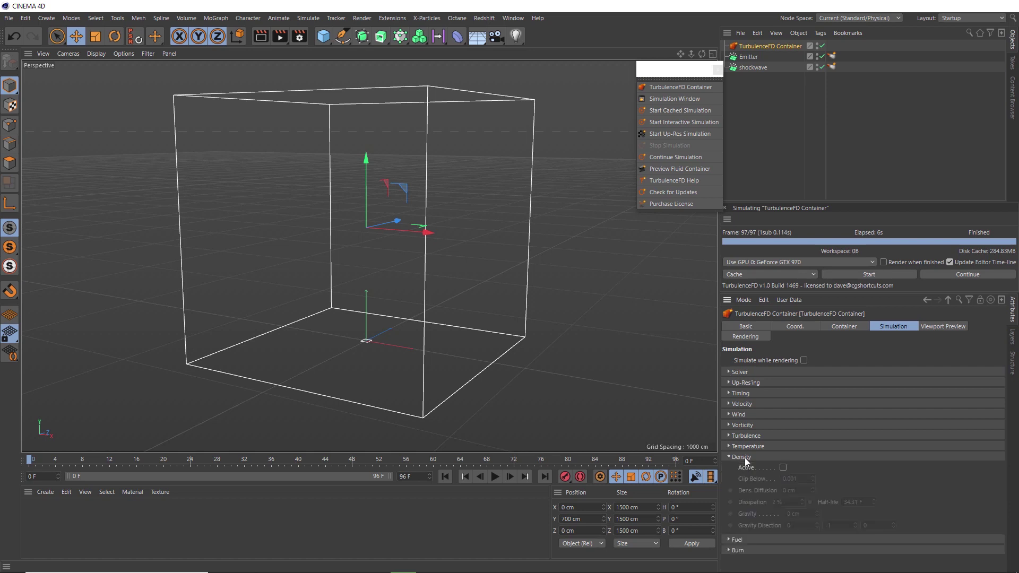
pyautogui.click(783, 467)
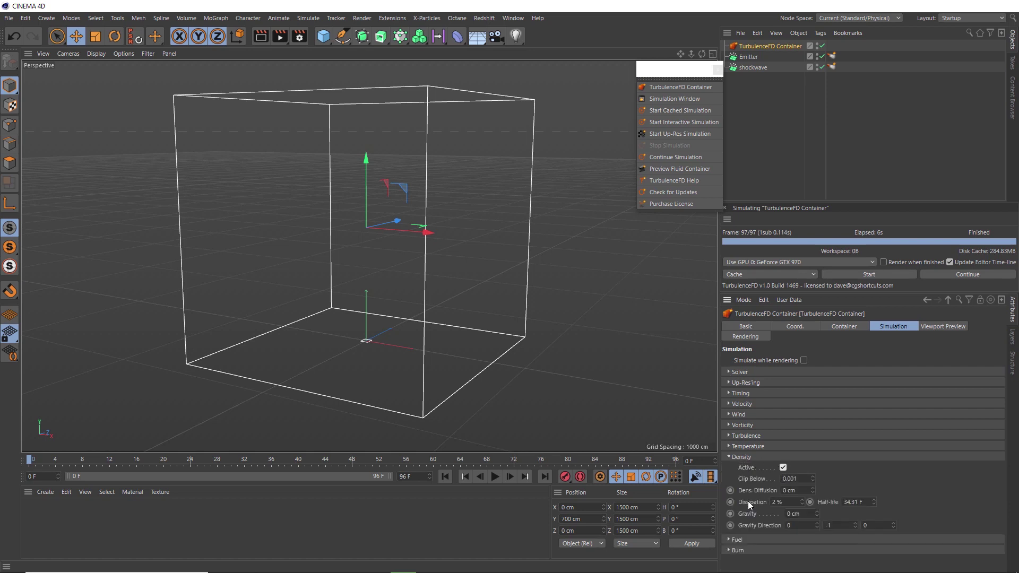
pyautogui.click(773, 502)
pyautogui.write('3')
pyautogui.press('Return')
pyautogui.click(742, 457)
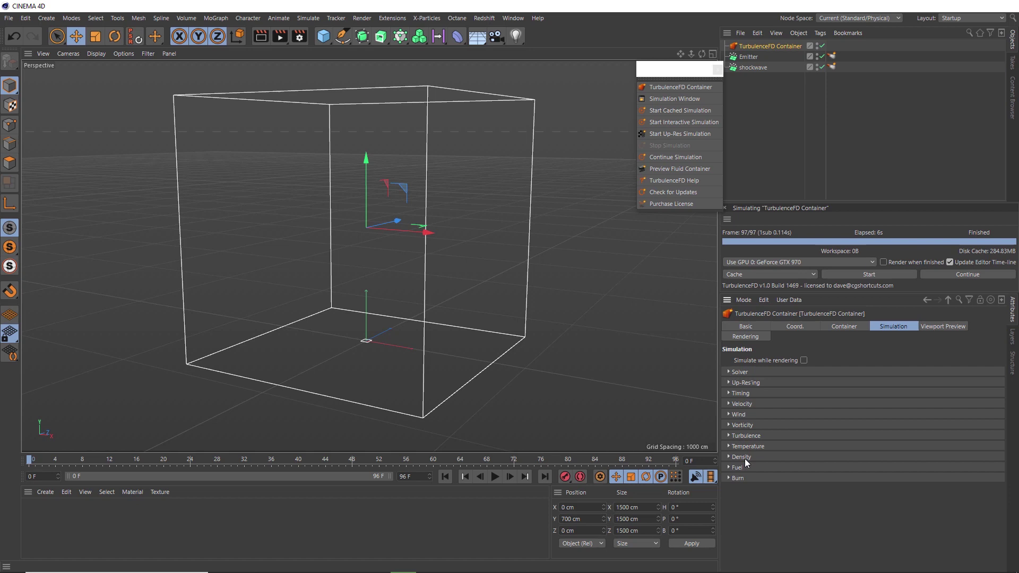
# Set the container's simulation vorticity to 6
pyautogui.click(743, 425)
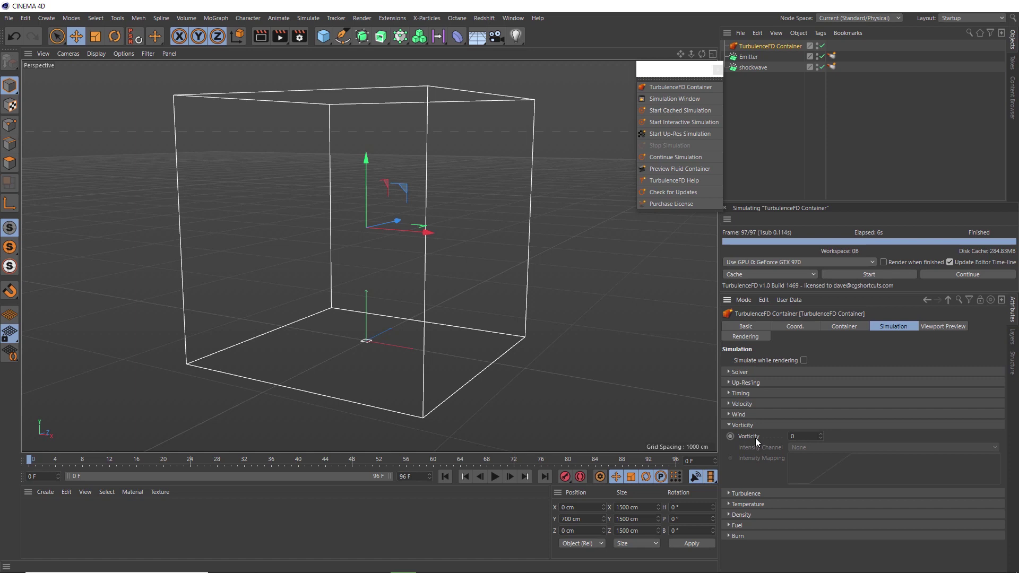
pyautogui.click(796, 437)
pyautogui.write('6')
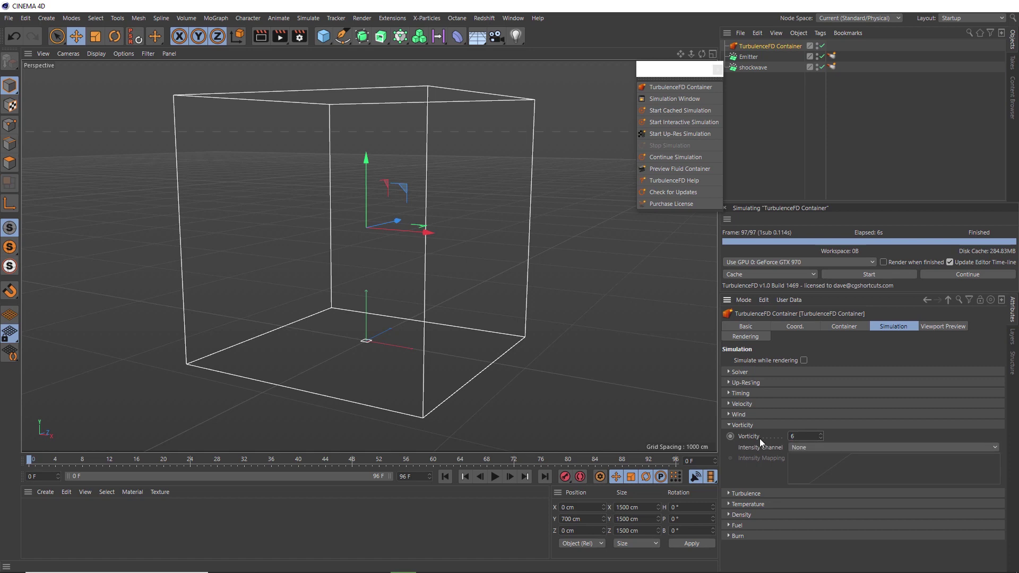
pyautogui.click(743, 426)
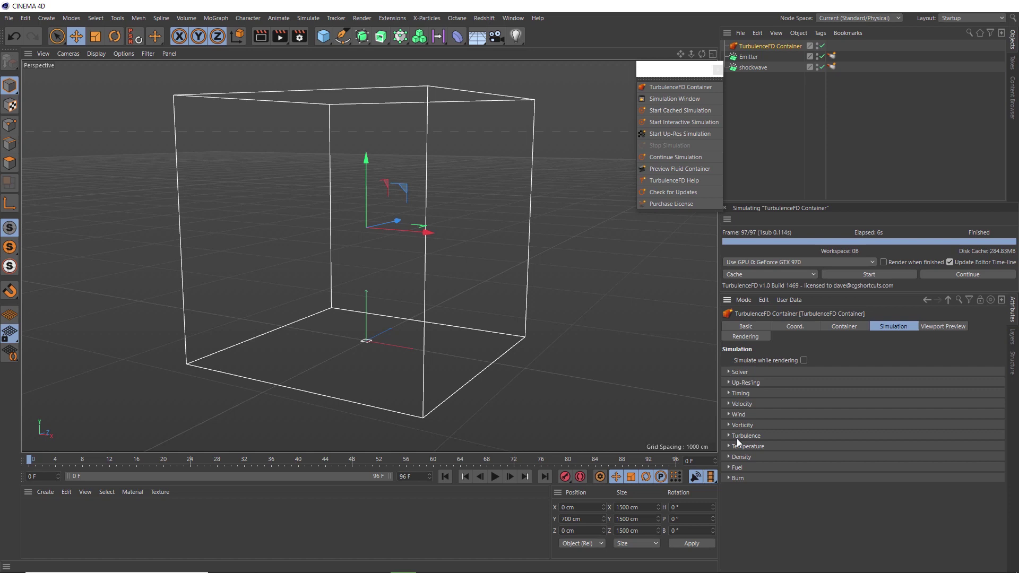
# Set the container's turbulence intensity to 80 cm, with a smallest size of 8 cm and a largest size of 20 cm
pyautogui.click(747, 436)
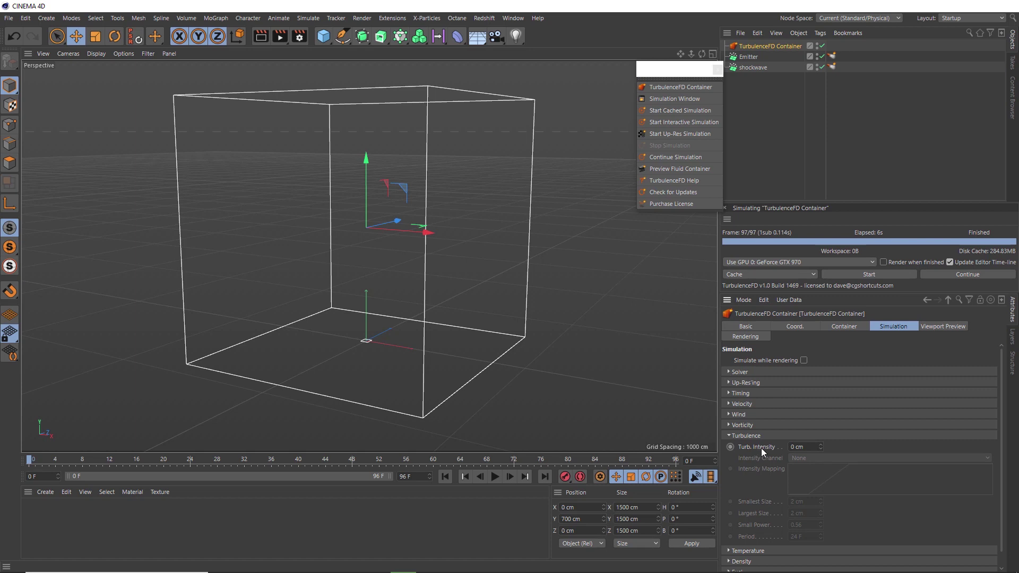
pyautogui.doubleClick(792, 447)
pyautogui.write('6')
pyautogui.write('0')
pyautogui.press('Return')
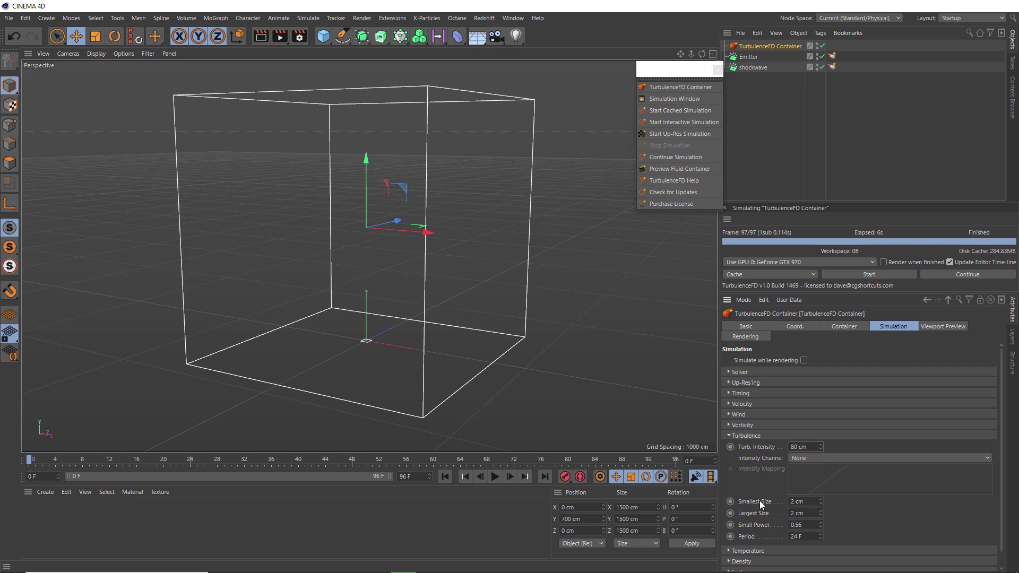
pyautogui.doubleClick(791, 501)
pyautogui.write('8')
pyautogui.doubleClick(792, 512)
pyautogui.write('20')
# Run the cached simulation again, overwriting the existing cache, and play back the result from the first frame
pyautogui.click(854, 276)
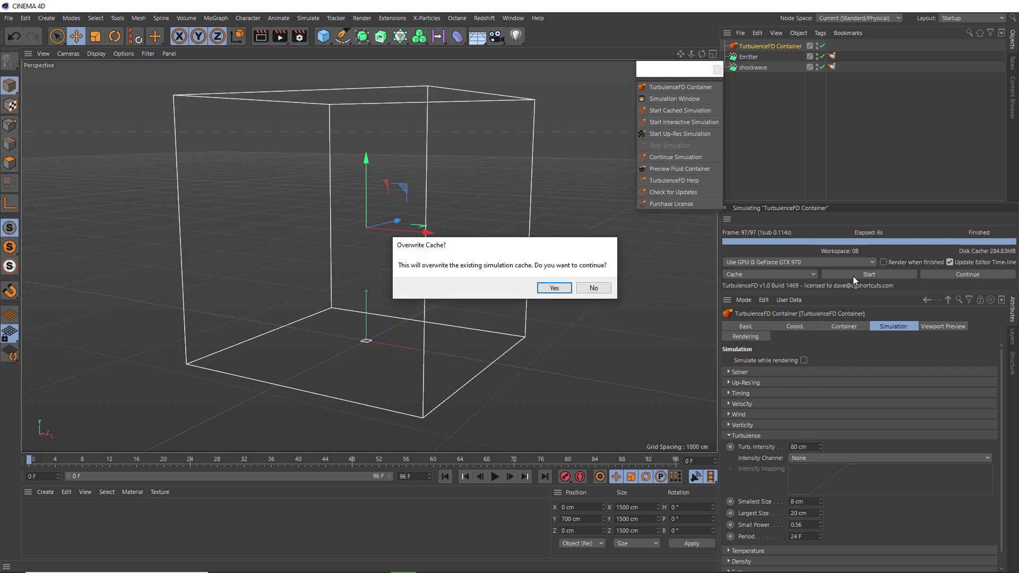
pyautogui.click(552, 288)
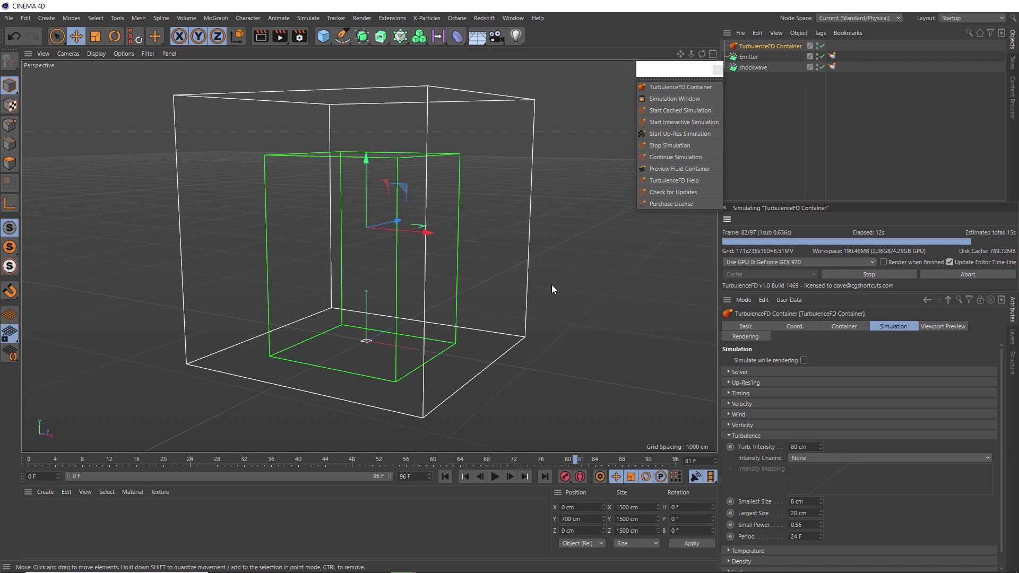
pyautogui.click(445, 478)
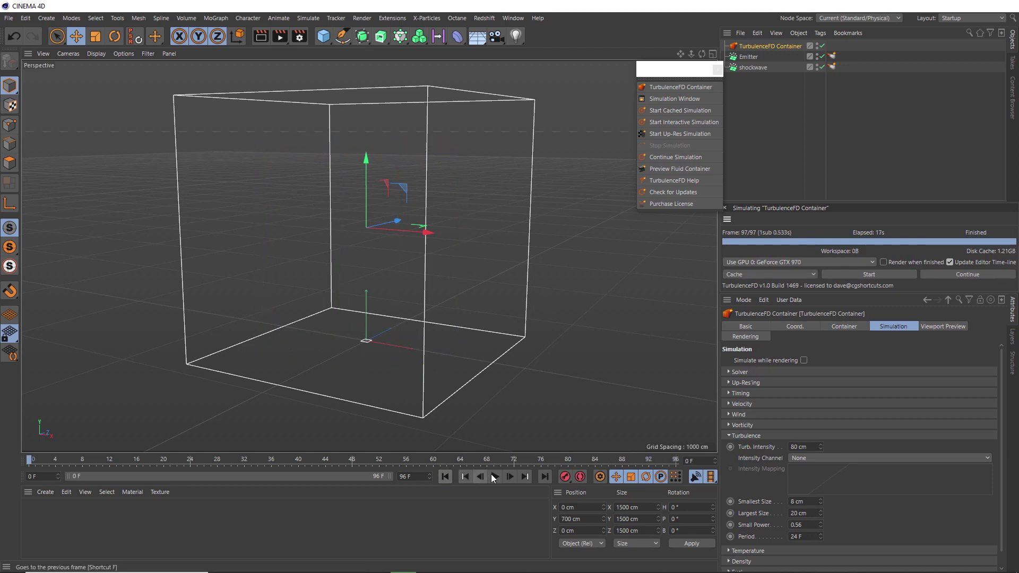
pyautogui.click(495, 477)
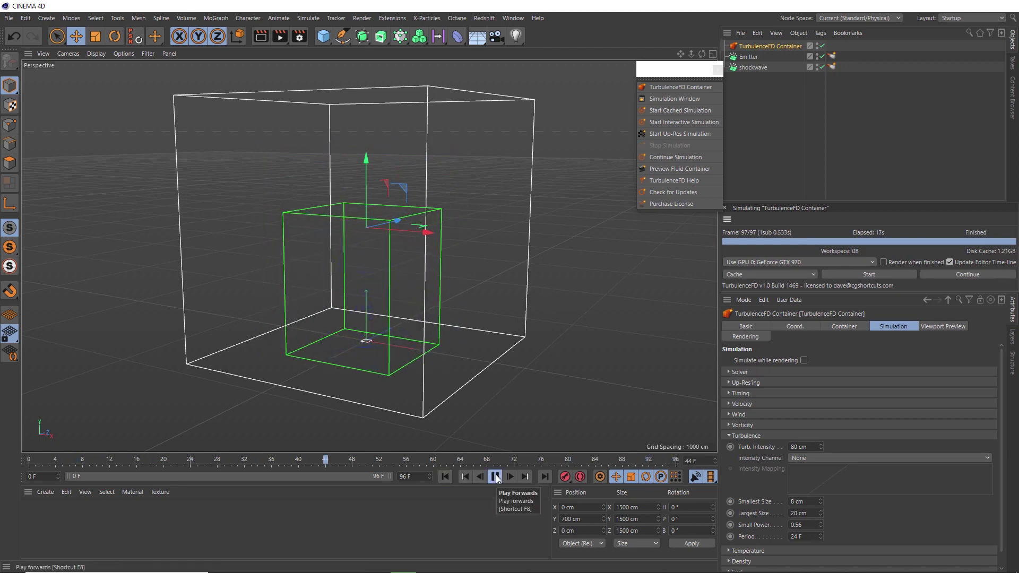
pyautogui.click(496, 477)
pyautogui.click(450, 476)
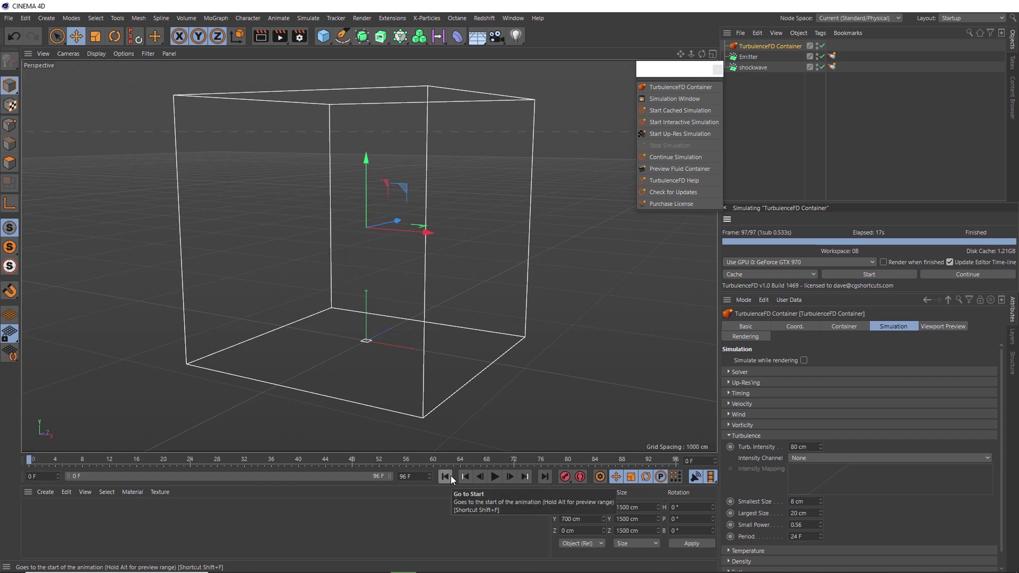
# Set the container's viewport preview channel to Density and load the Heat 3 gradient preset as its display color
pyautogui.click(940, 327)
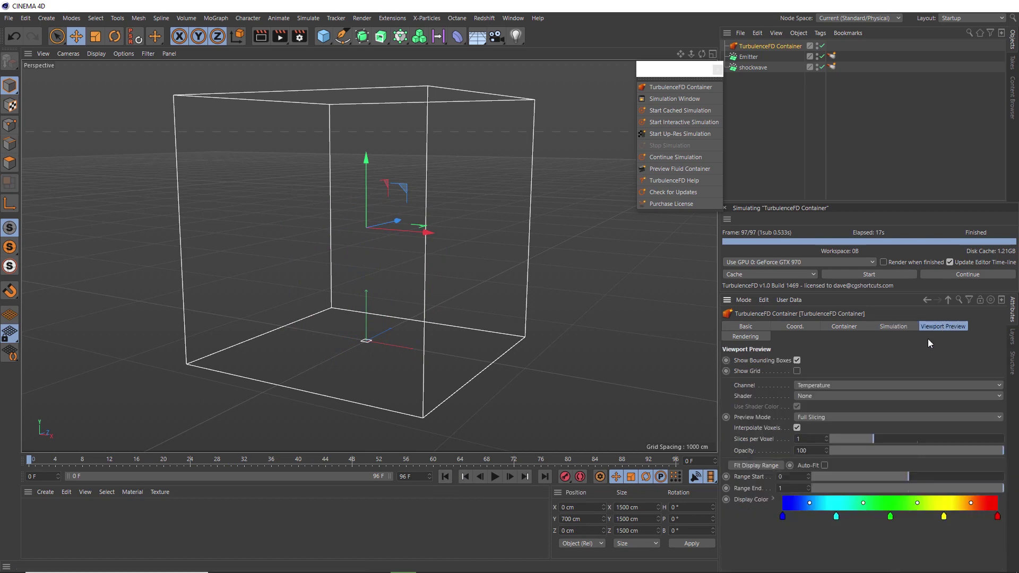
pyautogui.click(806, 385)
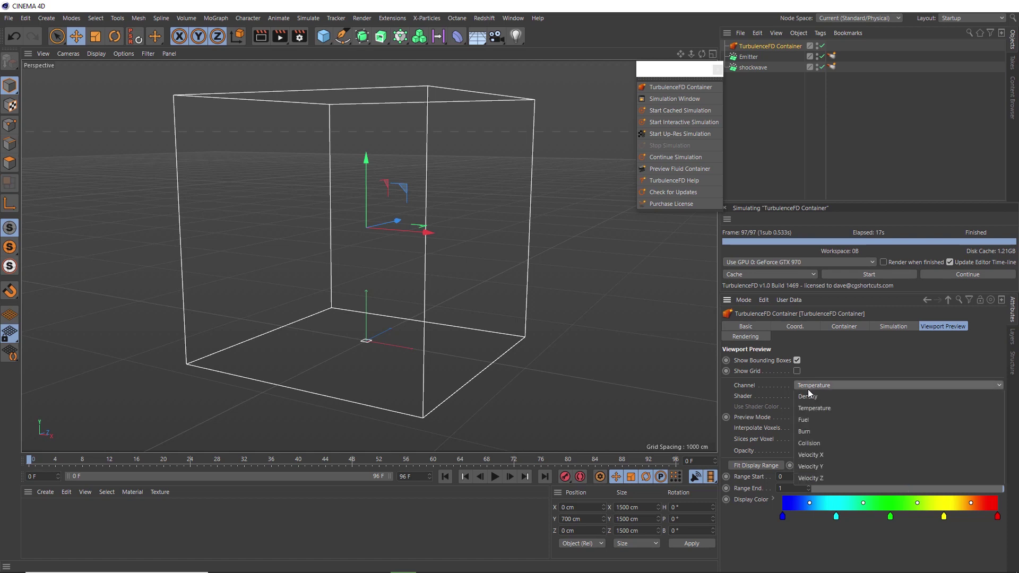
pyautogui.click(804, 397)
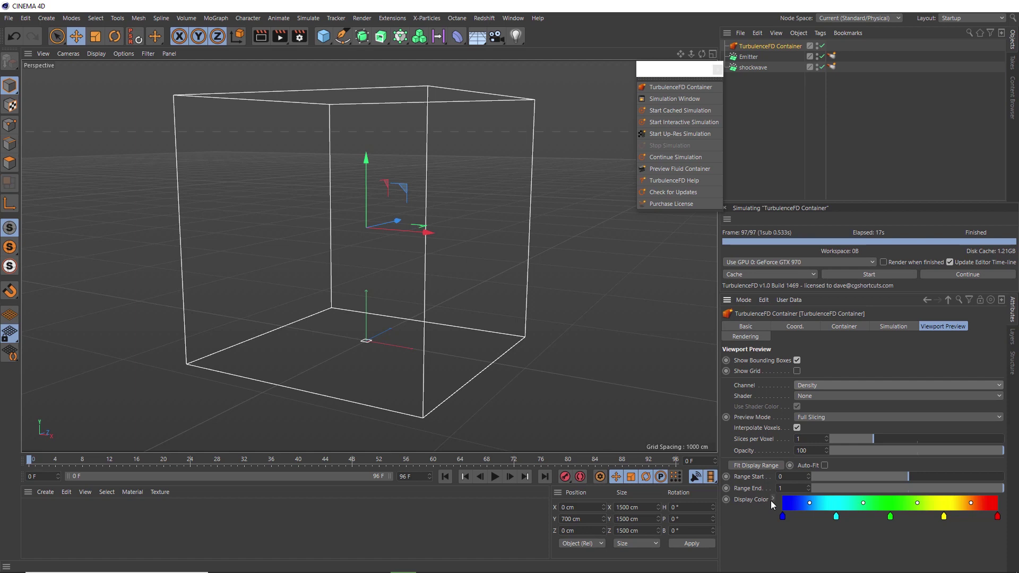
pyautogui.click(773, 499)
pyautogui.scroll(-2, 764, 512)
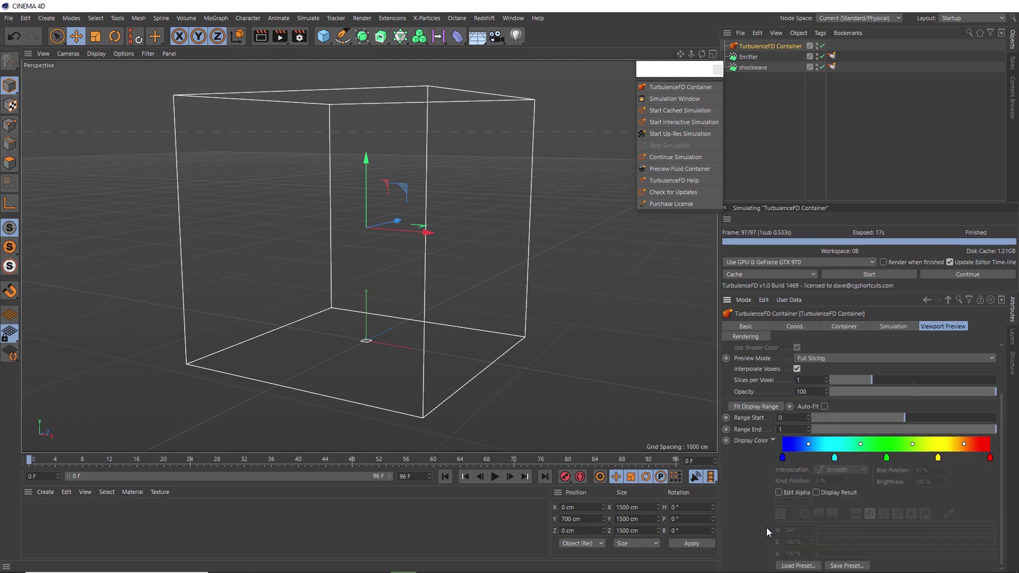
pyautogui.click(792, 565)
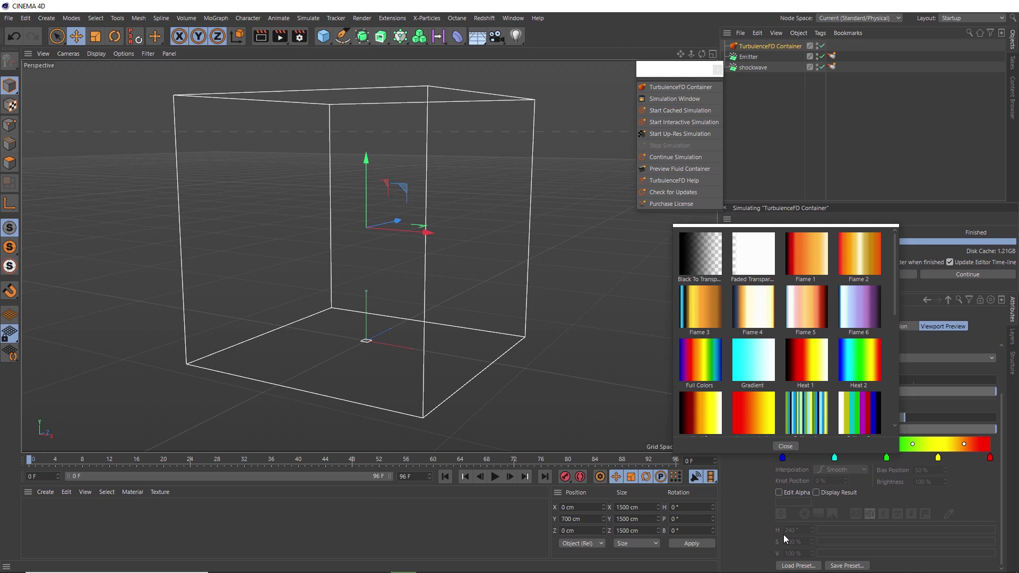
pyautogui.scroll(-1, 731, 367)
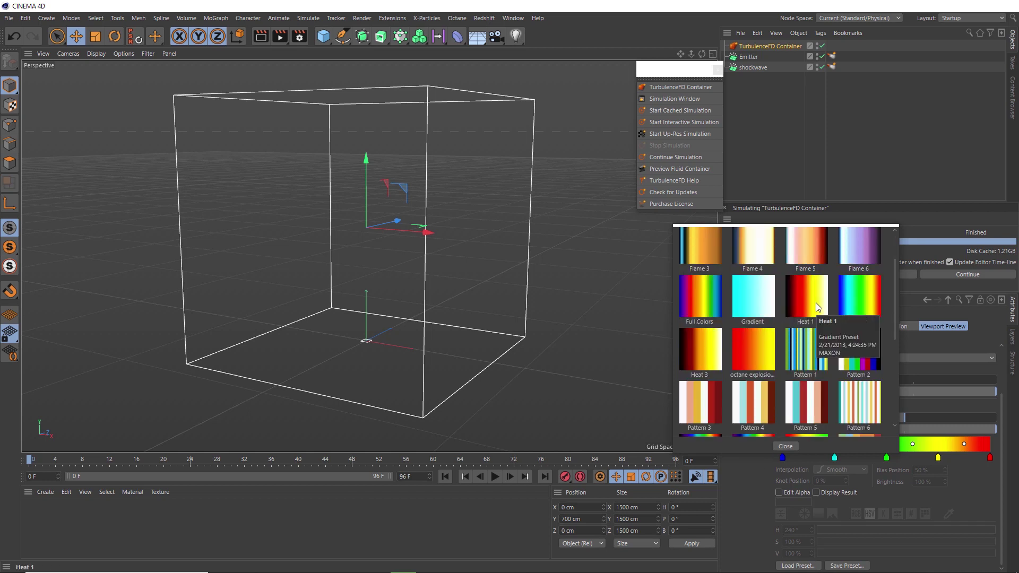
pyautogui.doubleClick(690, 341)
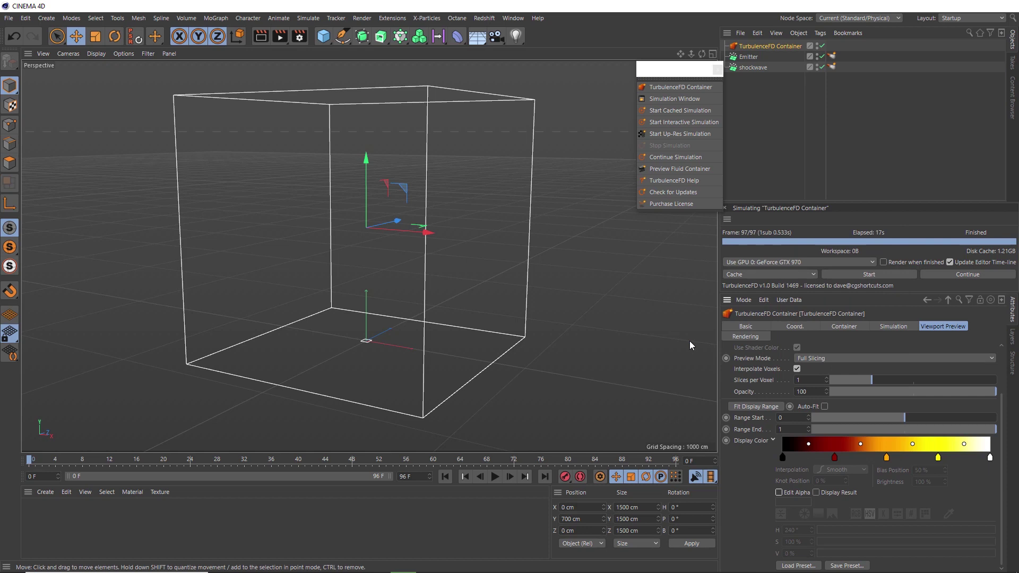
# Play back the cached explosion with the density preview and return to the first frame
pyautogui.click(498, 477)
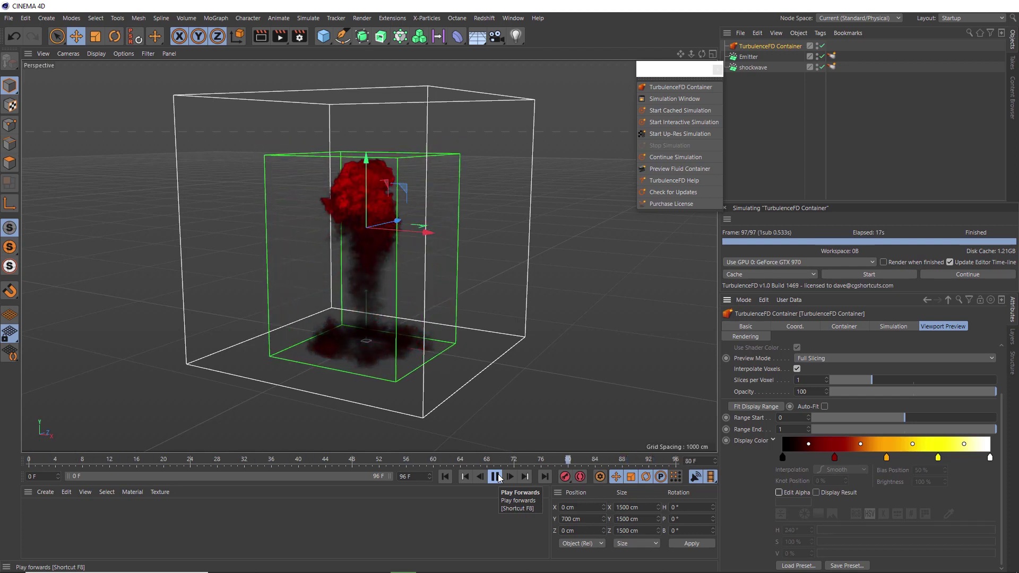
pyautogui.click(495, 477)
pyautogui.click(446, 476)
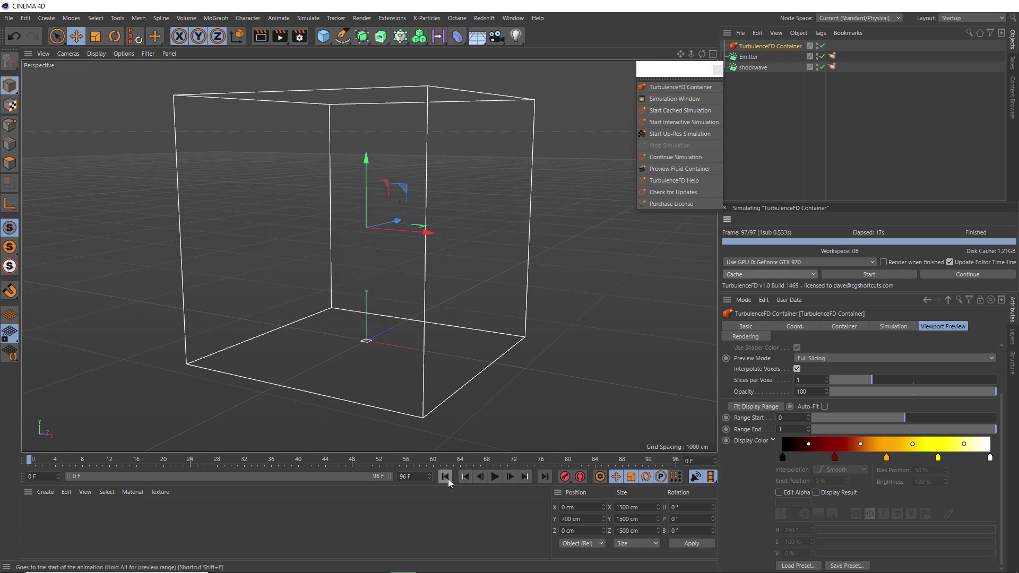
# Try to start an Up-Res simulation from the existing cache
pyautogui.click(681, 135)
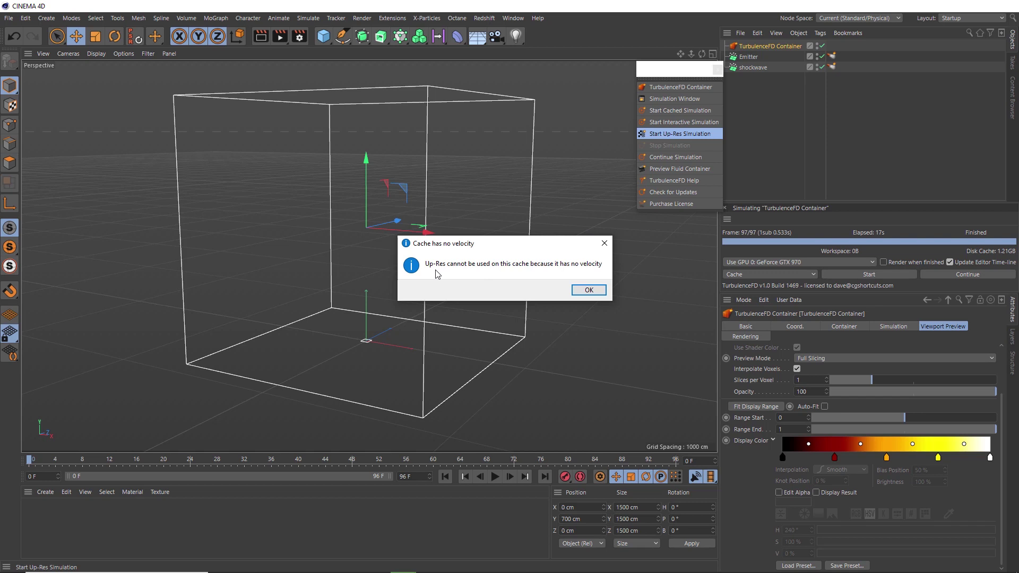
pyautogui.click(580, 292)
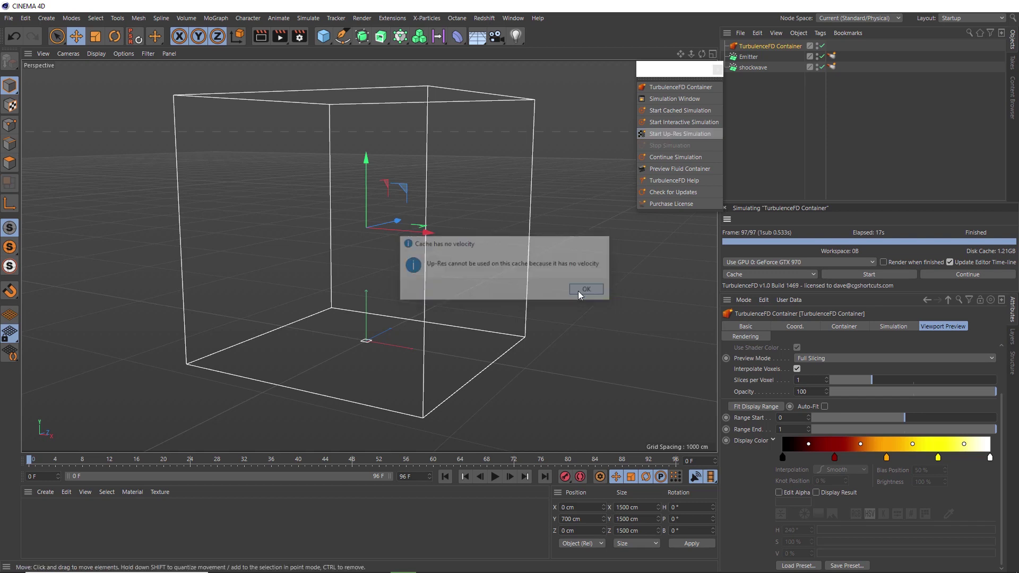
# Enable velocity caching for the container and rerun the cached simulation, overwriting the existing cache
pyautogui.click(844, 327)
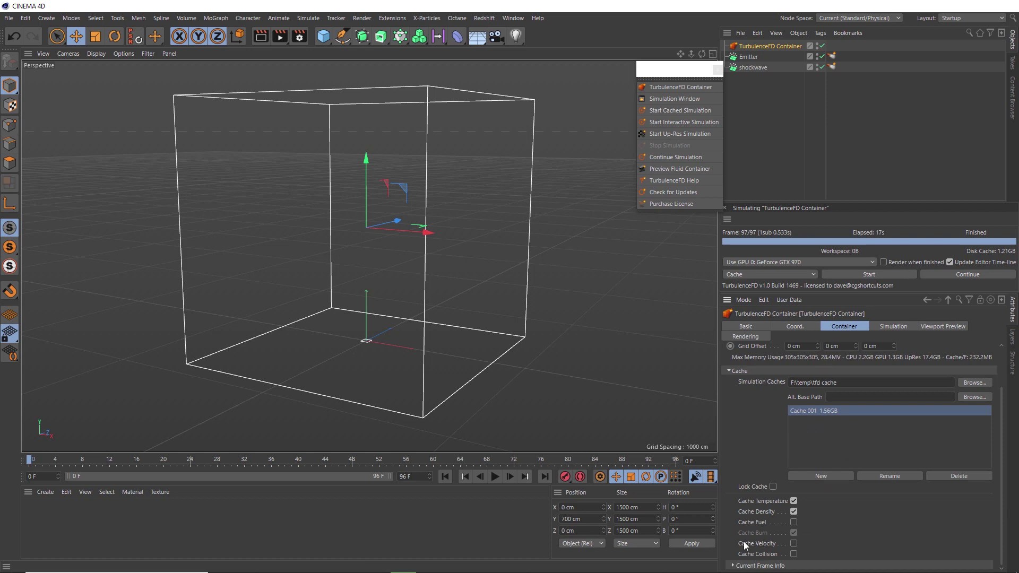
pyautogui.click(795, 543)
pyautogui.click(865, 275)
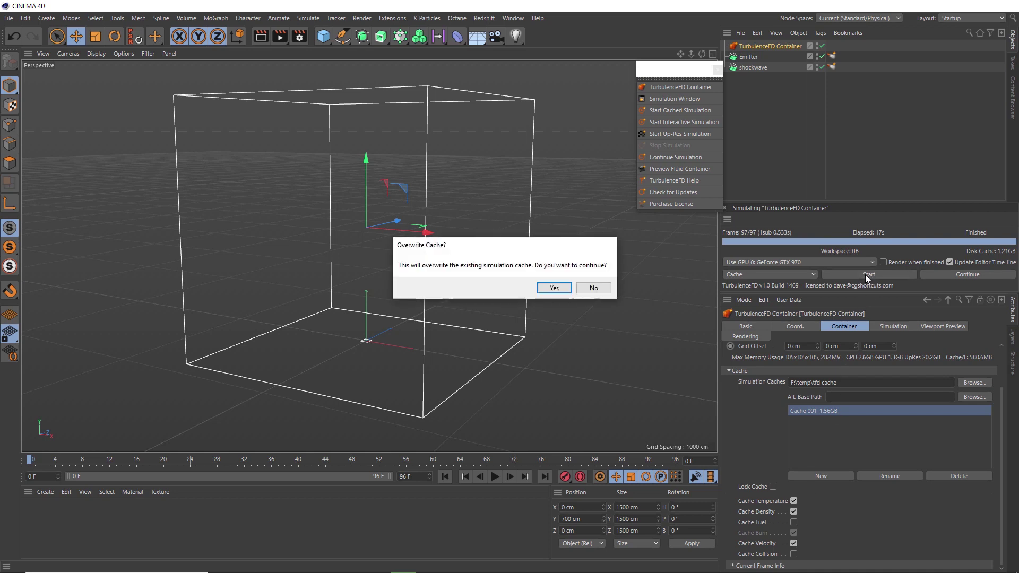
pyautogui.click(555, 288)
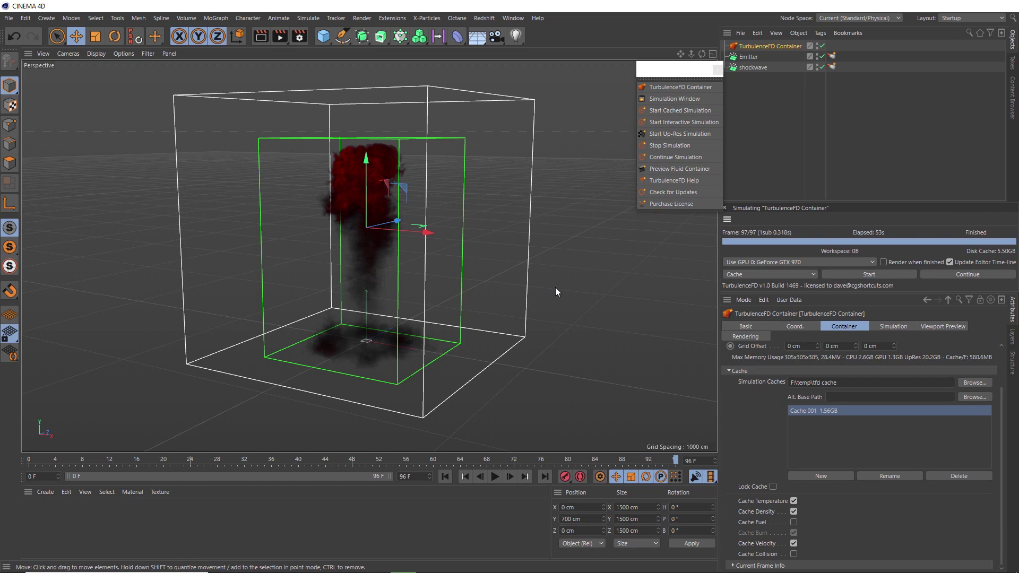
# Show the container's Up-Res'ing settings and run the simulation in Up-Res mode despite the memory requirement
pyautogui.click(881, 326)
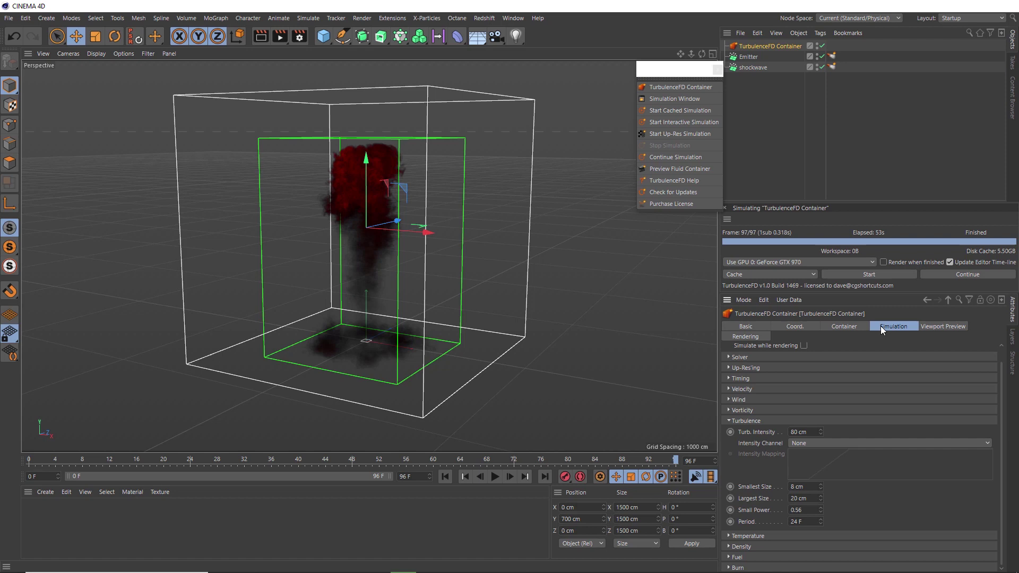
pyautogui.click(744, 367)
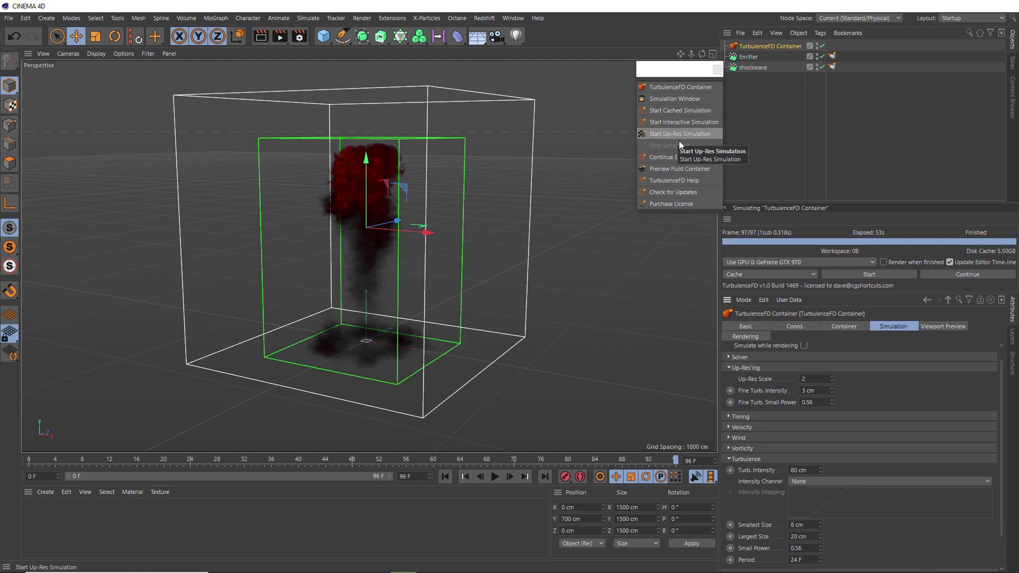
pyautogui.click(734, 272)
pyautogui.click(737, 308)
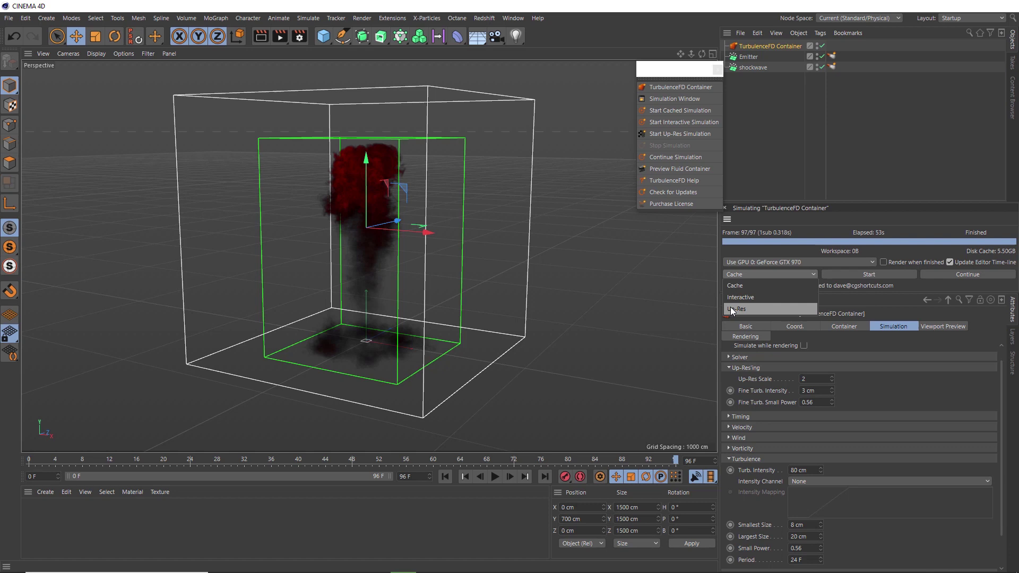
pyautogui.click(849, 274)
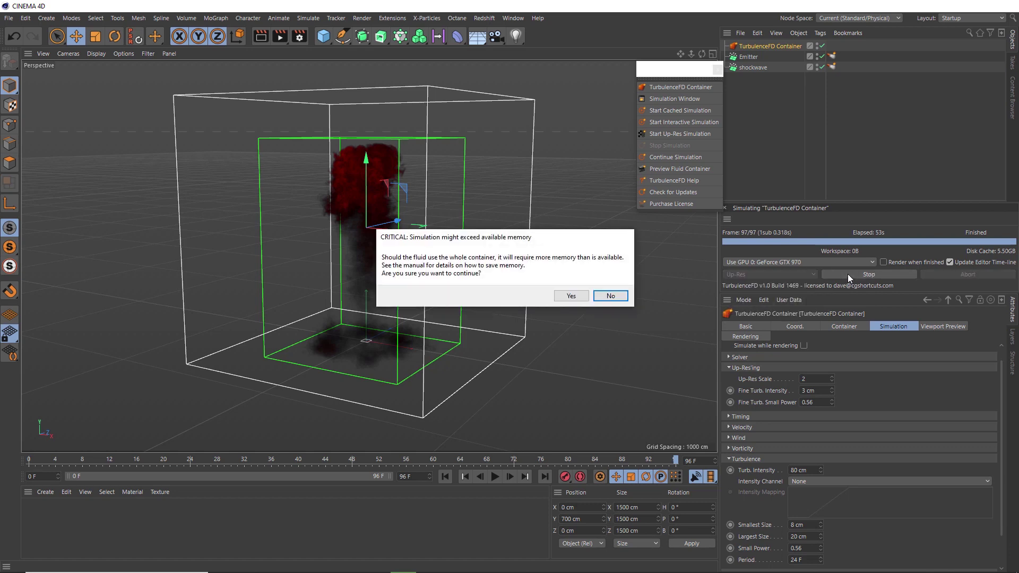
pyautogui.click(577, 295)
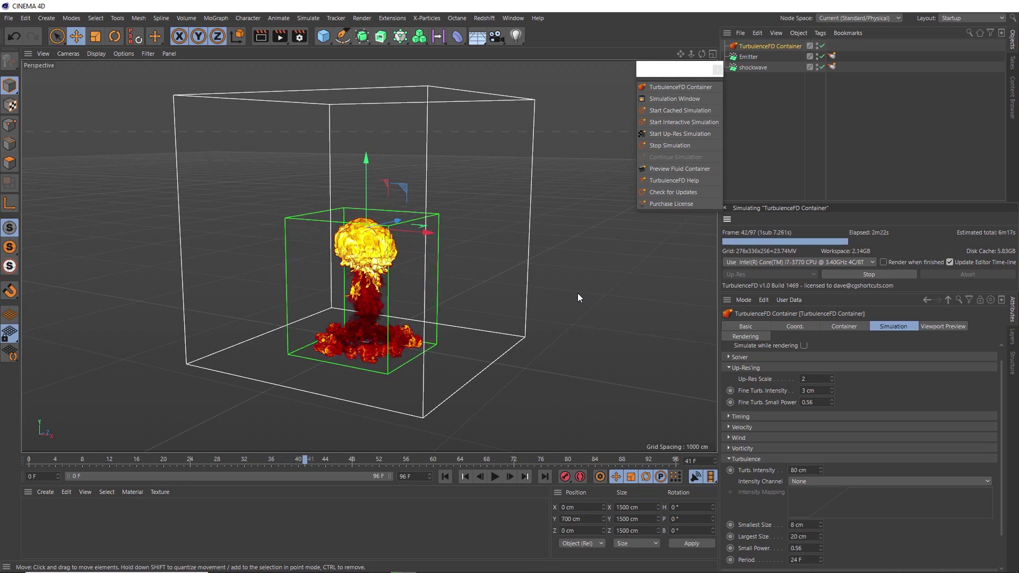
# Stop the Up-Res simulation at about frame 44 and examine the mushroom cloud's detail up close
pyautogui.click(845, 273)
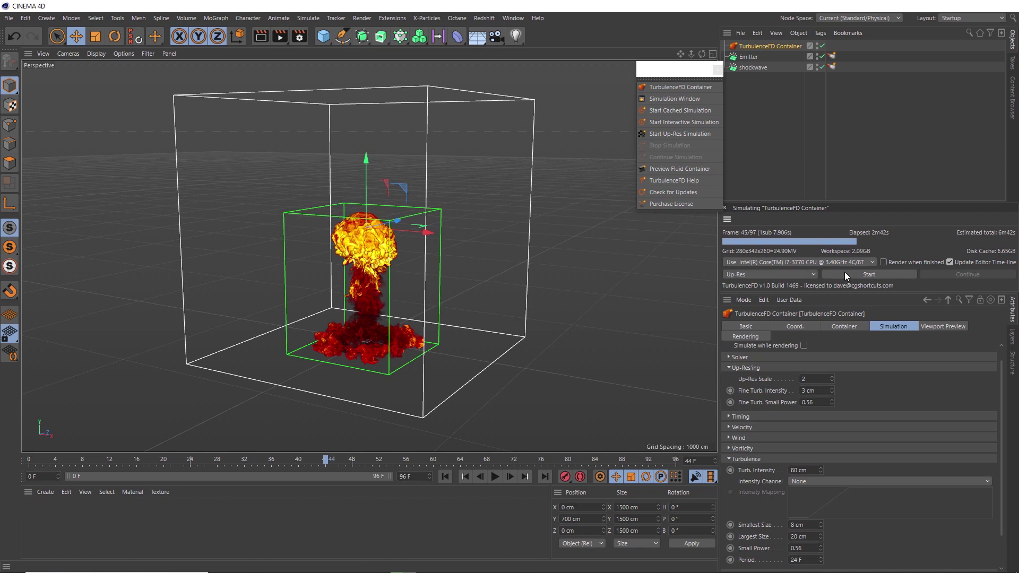
pyautogui.scroll(10, 368, 271)
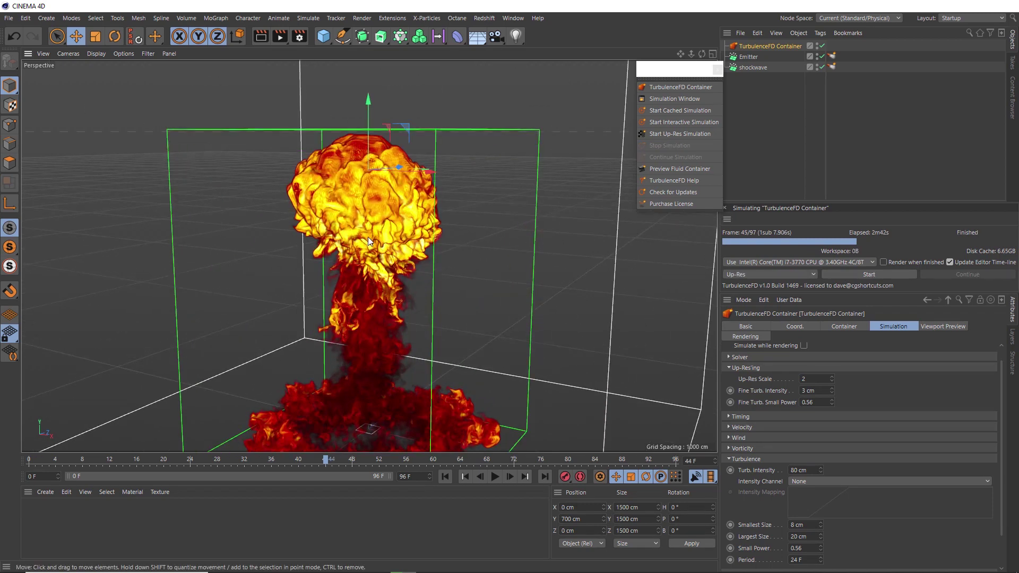
pyautogui.scroll(2, 381, 266)
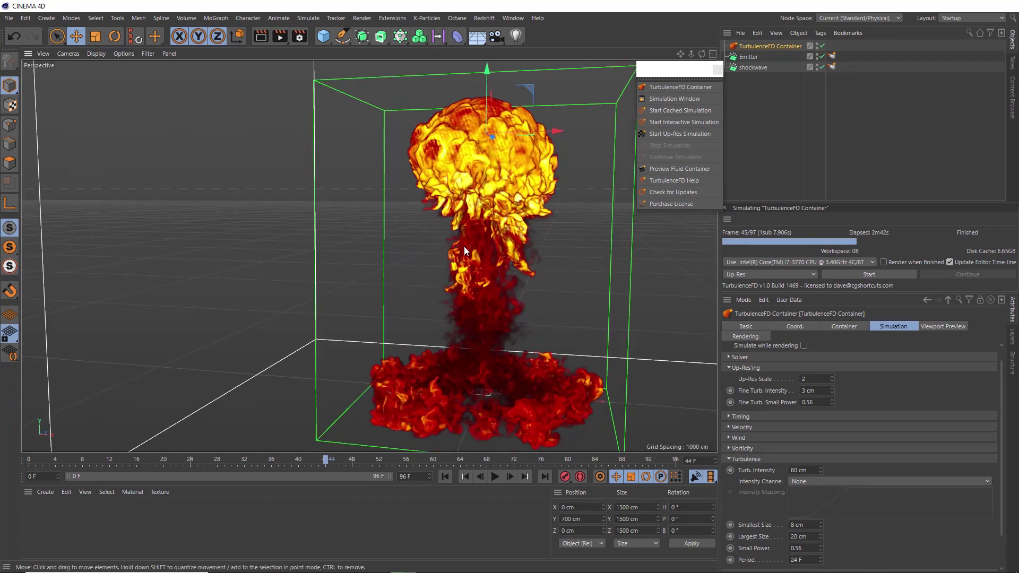